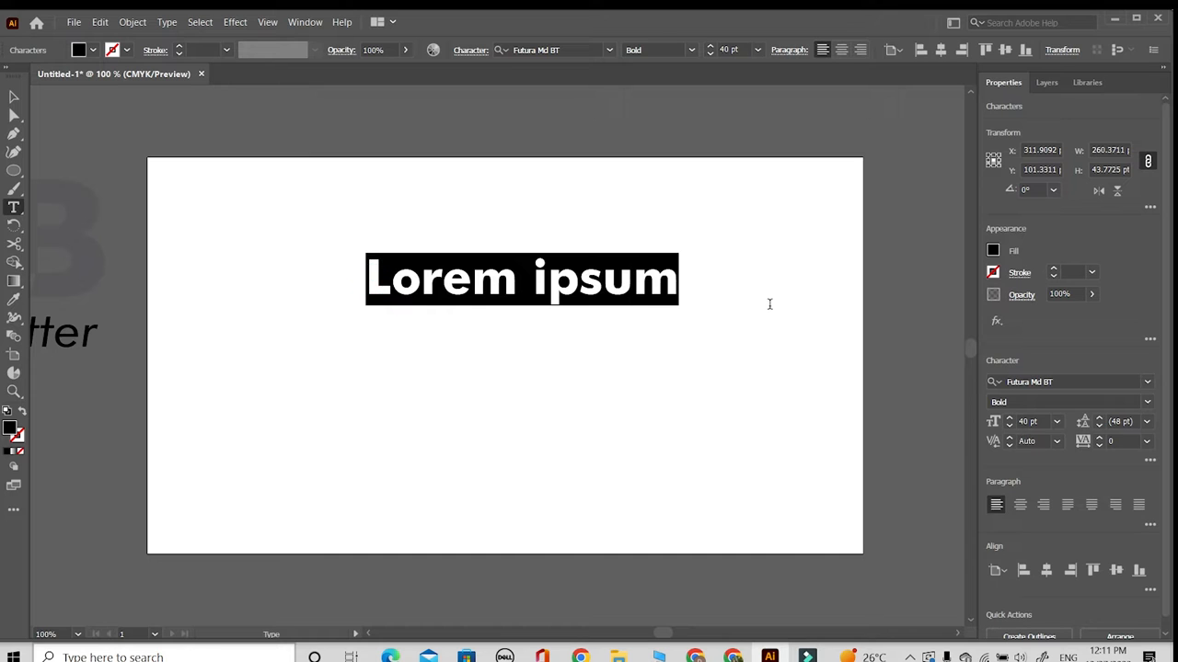
Replace the placeholder text with KUB at 150 pt and move it toward the middle of the artboard
{"action": "type", "text": "KUB"}
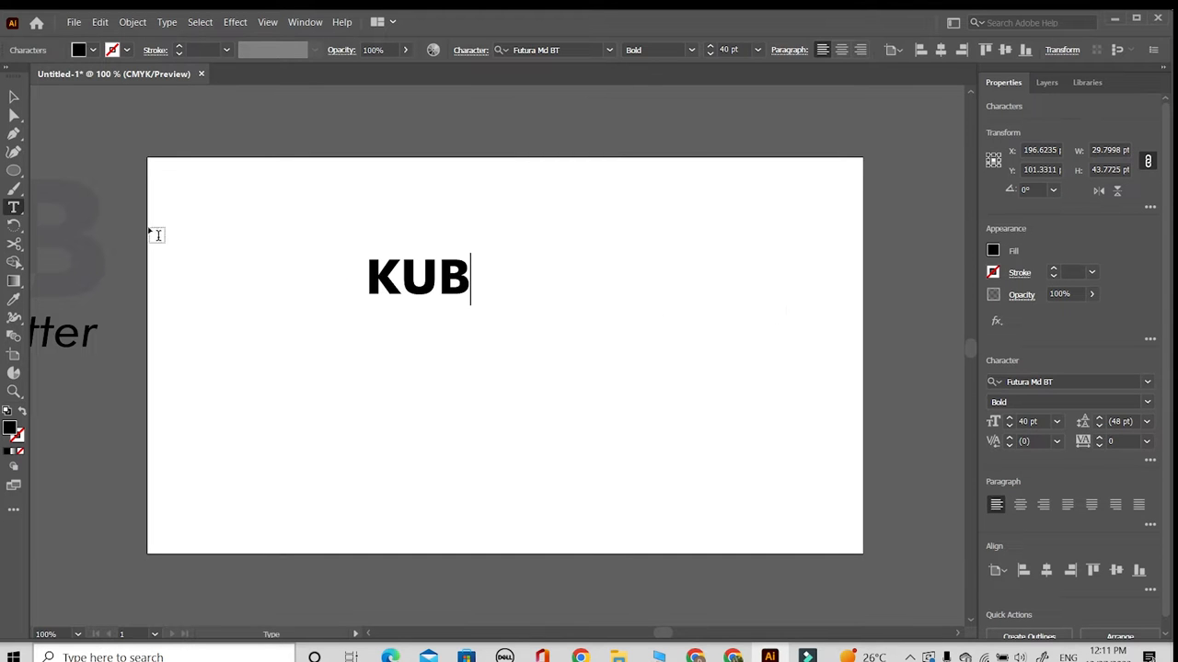
{"action": "left_click", "coordinate": [13, 96]}
{"action": "left_click", "coordinate": [740, 49]}
{"action": "type", "text": "150"}
{"action": "key", "text": "Return"}
{"action": "left_click_drag", "start_coordinate": [544, 280], "coordinate": [506, 350]}
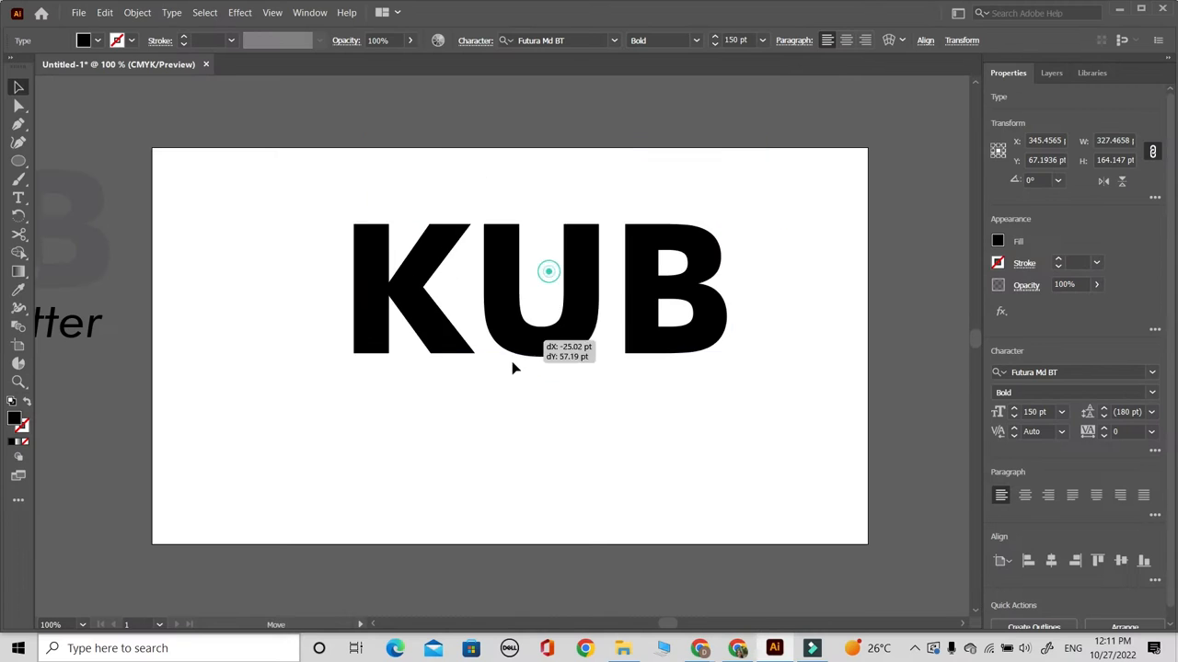
{"action": "left_click", "coordinate": [447, 469]}
Expand the object and fill of the KUB text and ungroup it into separate letters
{"action": "left_click", "coordinate": [483, 347]}
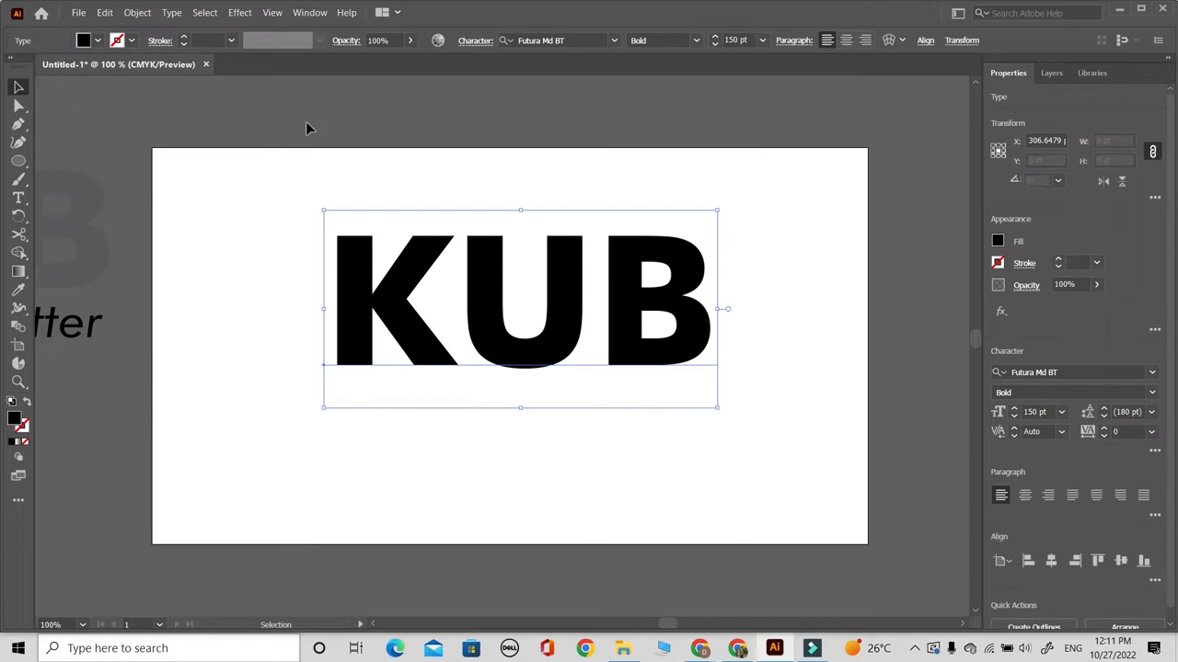
{"action": "left_click", "coordinate": [137, 12]}
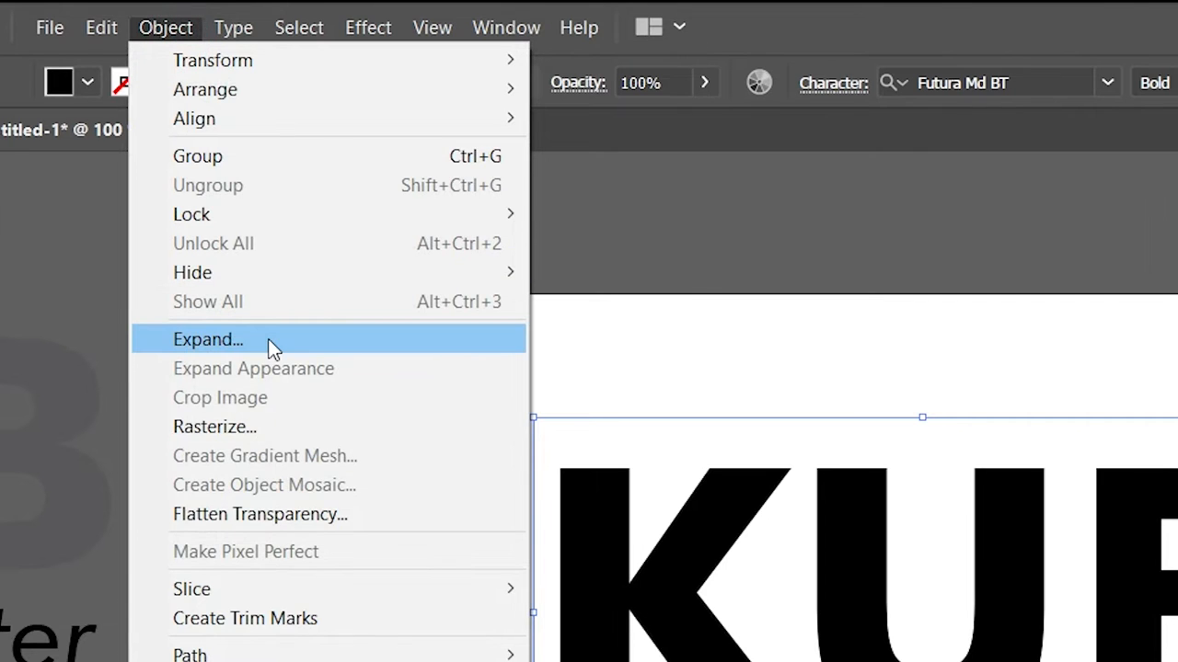
{"action": "left_click", "coordinate": [274, 348]}
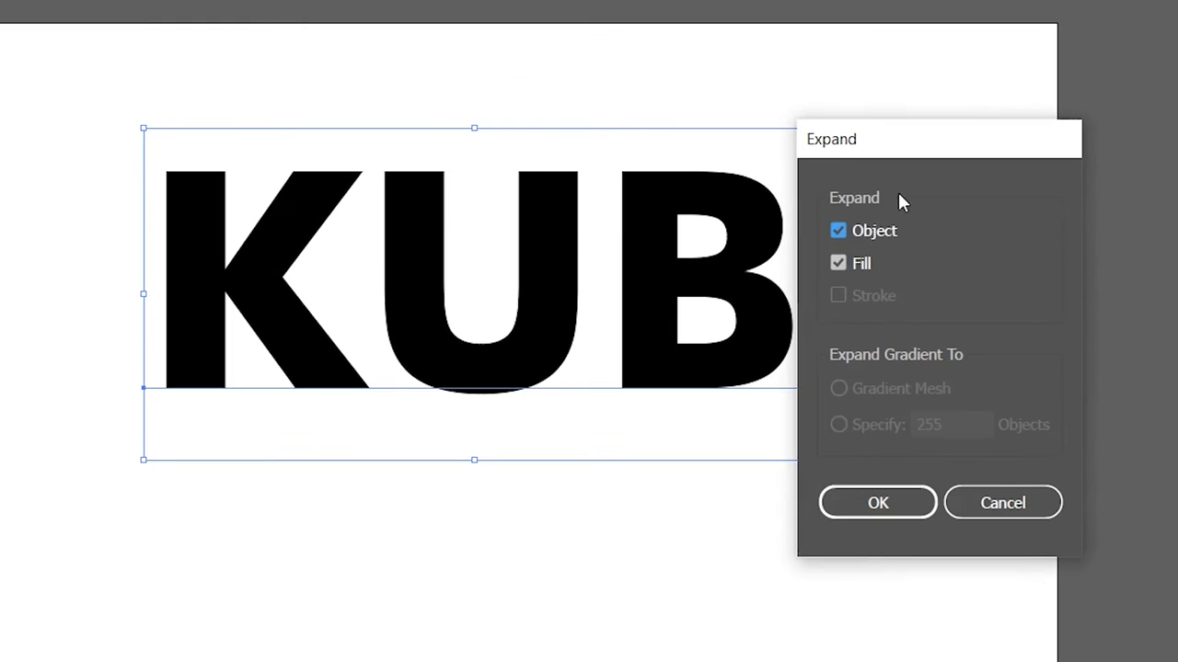
{"action": "left_click", "coordinate": [868, 499]}
{"action": "left_click", "coordinate": [539, 355]}
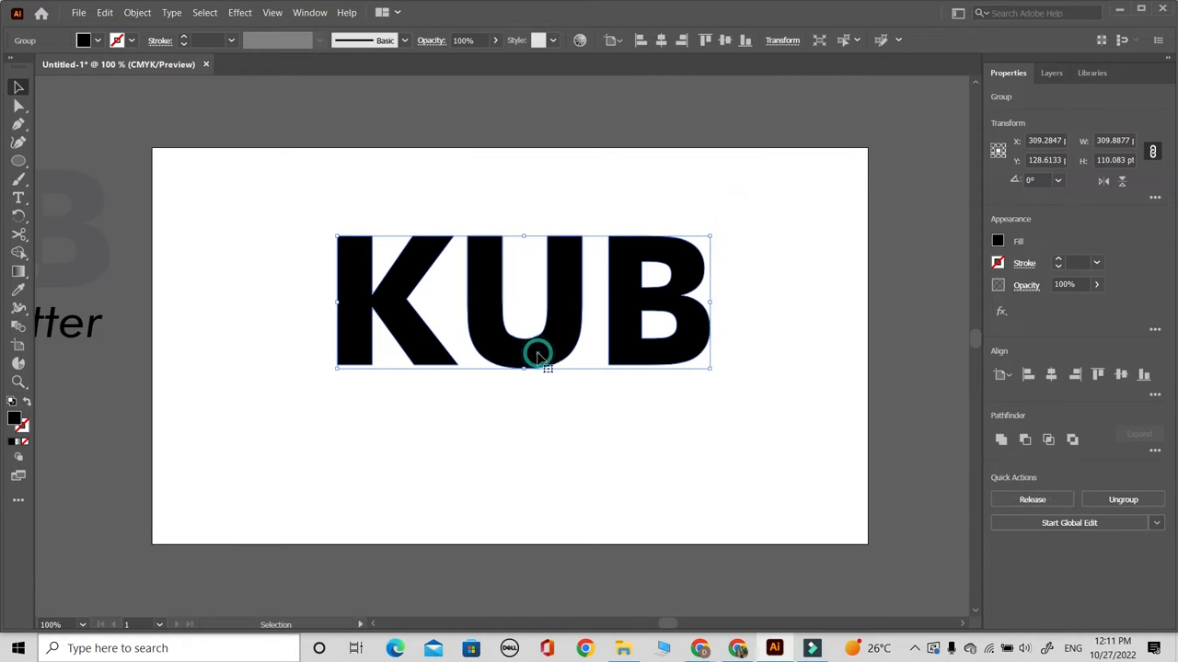
{"action": "left_click", "coordinate": [1123, 500]}
{"action": "left_click", "coordinate": [584, 450]}
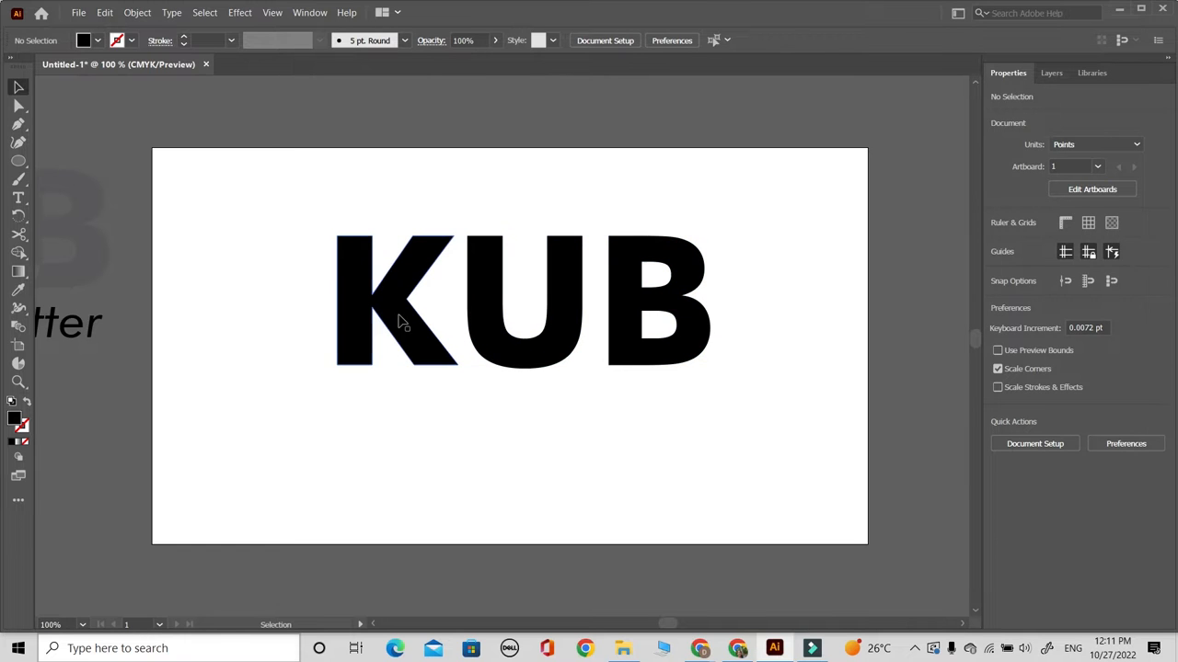
Spread the K and B outward from the U, and align the three letters on their vertical centers
{"action": "left_click", "coordinate": [402, 322]}
{"action": "left_click_drag", "start_coordinate": [397, 320], "coordinate": [353, 318]}
{"action": "left_click", "coordinate": [635, 342]}
{"action": "left_click_drag", "start_coordinate": [635, 342], "coordinate": [683, 345]}
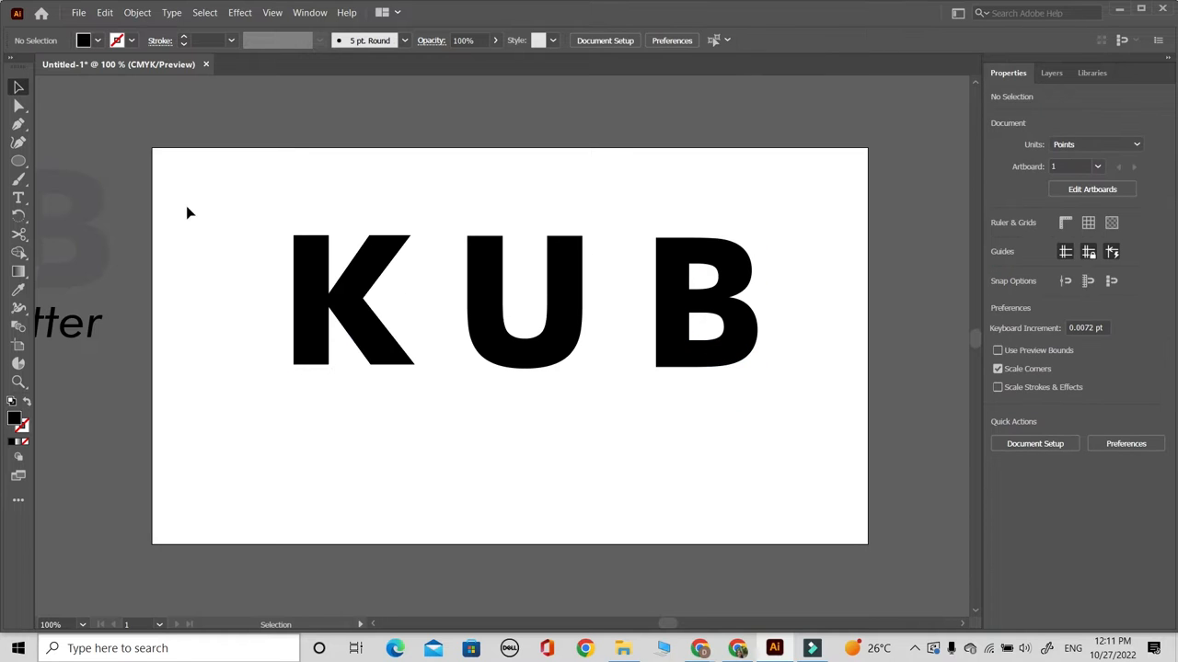
{"action": "left_click_drag", "start_coordinate": [187, 211], "coordinate": [711, 333]}
{"action": "left_click", "coordinate": [1122, 376]}
{"action": "left_click", "coordinate": [510, 424]}
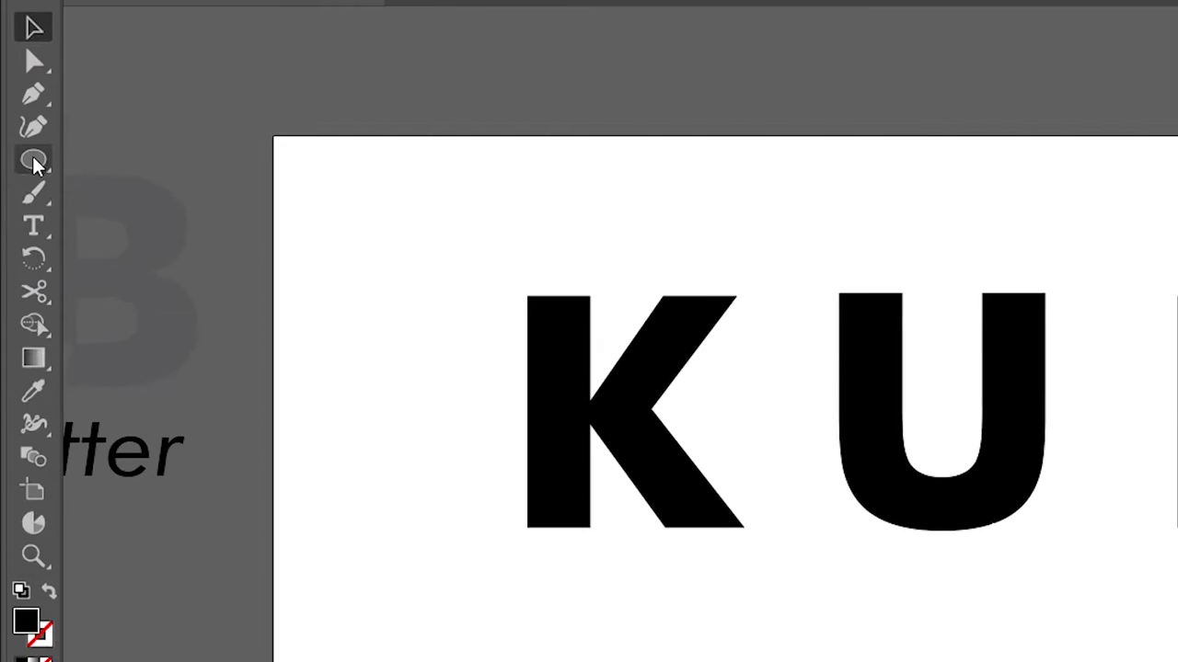
Draw a black circle about 214 pt wide with the Ellipse tool and place it over the K and U
{"action": "right_click", "coordinate": [18, 163]}
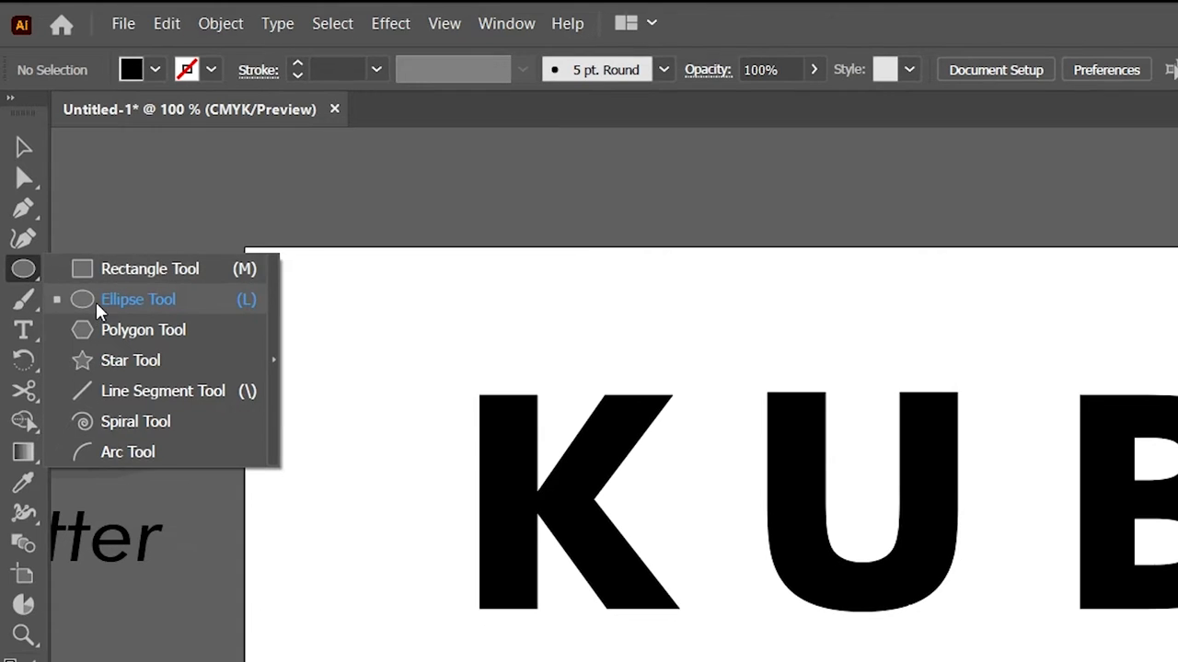
{"action": "left_click", "coordinate": [96, 306]}
{"action": "left_click_drag", "start_coordinate": [443, 597], "coordinate": [654, 661]}
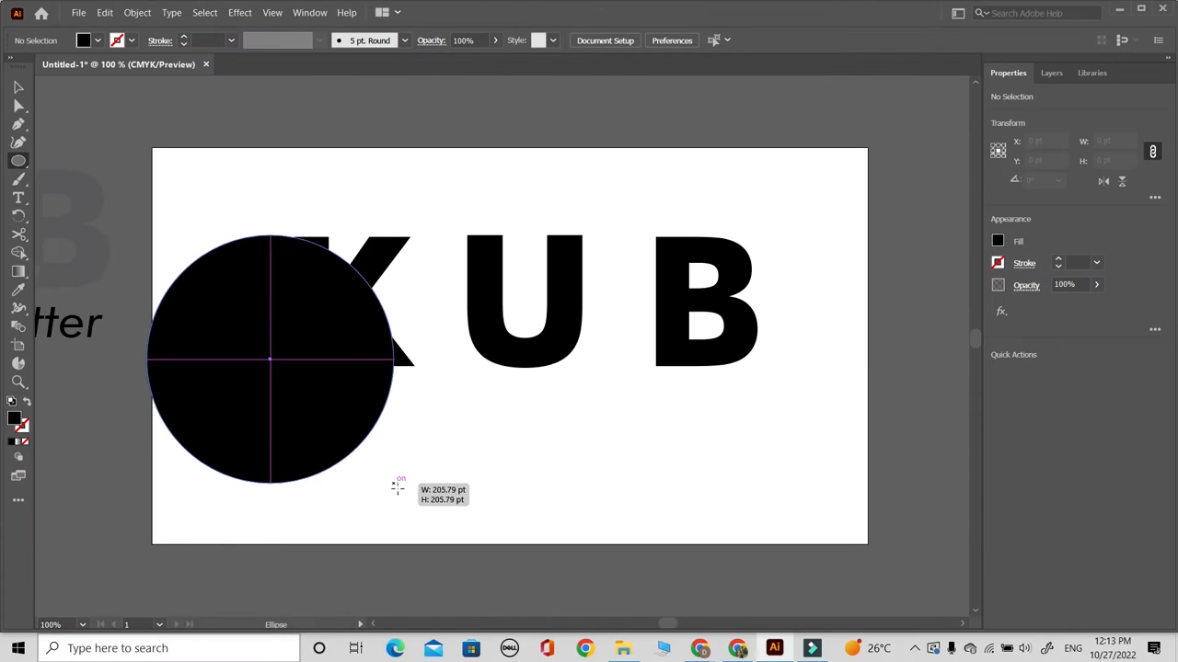
{"action": "left_click_drag", "start_coordinate": [396, 489], "coordinate": [402, 491]}
{"action": "left_click", "coordinate": [18, 87]}
{"action": "mouse_move", "coordinate": [317, 368]}
{"action": "left_mouse_down"}
{"action": "mouse_move", "coordinate": [400, 476]}
{"action": "mouse_move", "coordinate": [525, 428]}
{"action": "mouse_move", "coordinate": [484, 252]}
{"action": "mouse_move", "coordinate": [487, 262]}
{"action": "left_mouse_up"}
{"action": "left_click", "coordinate": [137, 12]}
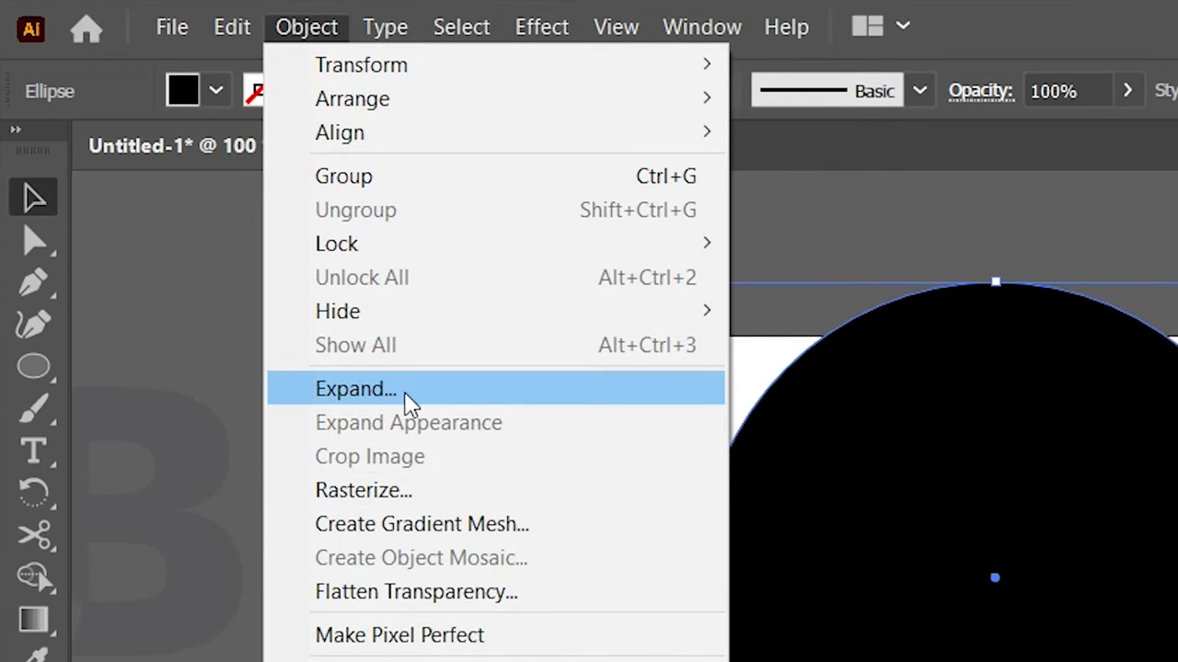
{"action": "left_click", "coordinate": [406, 394]}
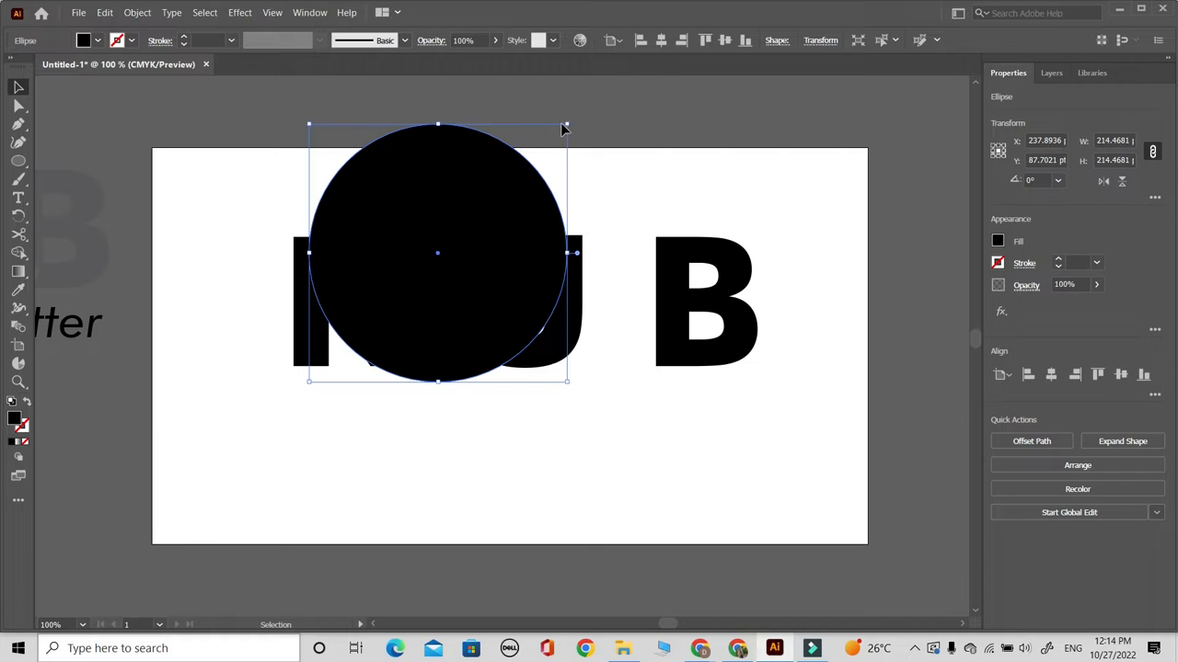
Reposition the circle across the K and U and turn it into an unfilled outline with a 10 pt black stroke
{"action": "left_click_drag", "start_coordinate": [472, 300], "coordinate": [497, 323]}
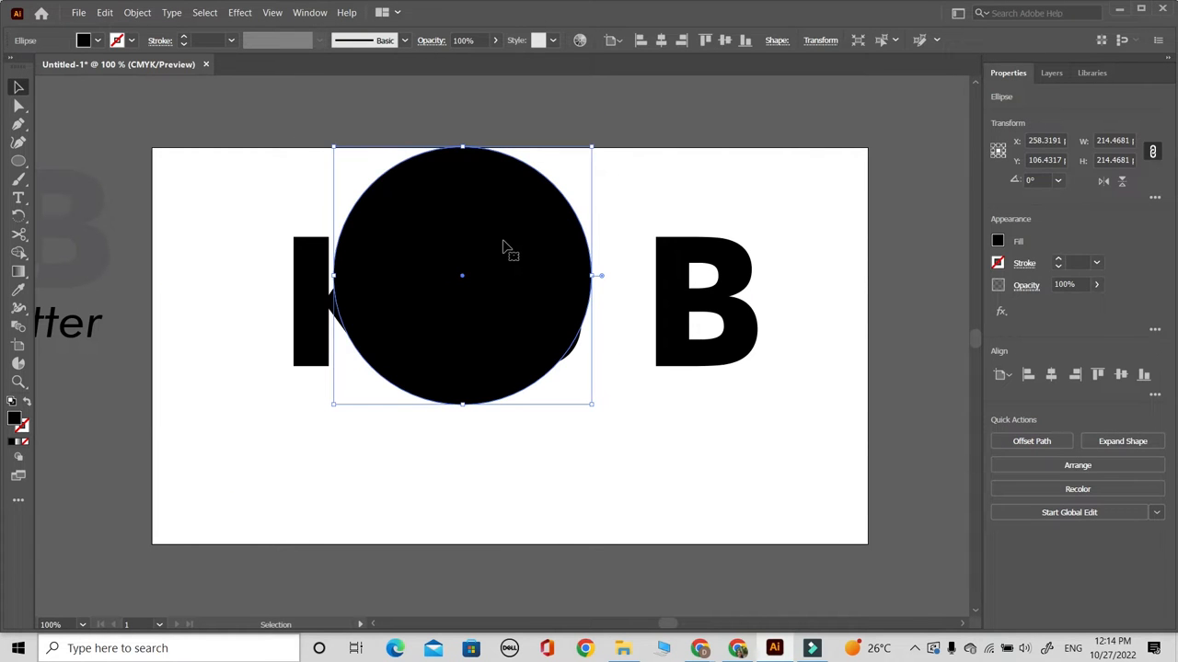
{"action": "left_click_drag", "start_coordinate": [498, 265], "coordinate": [364, 290]}
{"action": "left_click", "coordinate": [26, 403]}
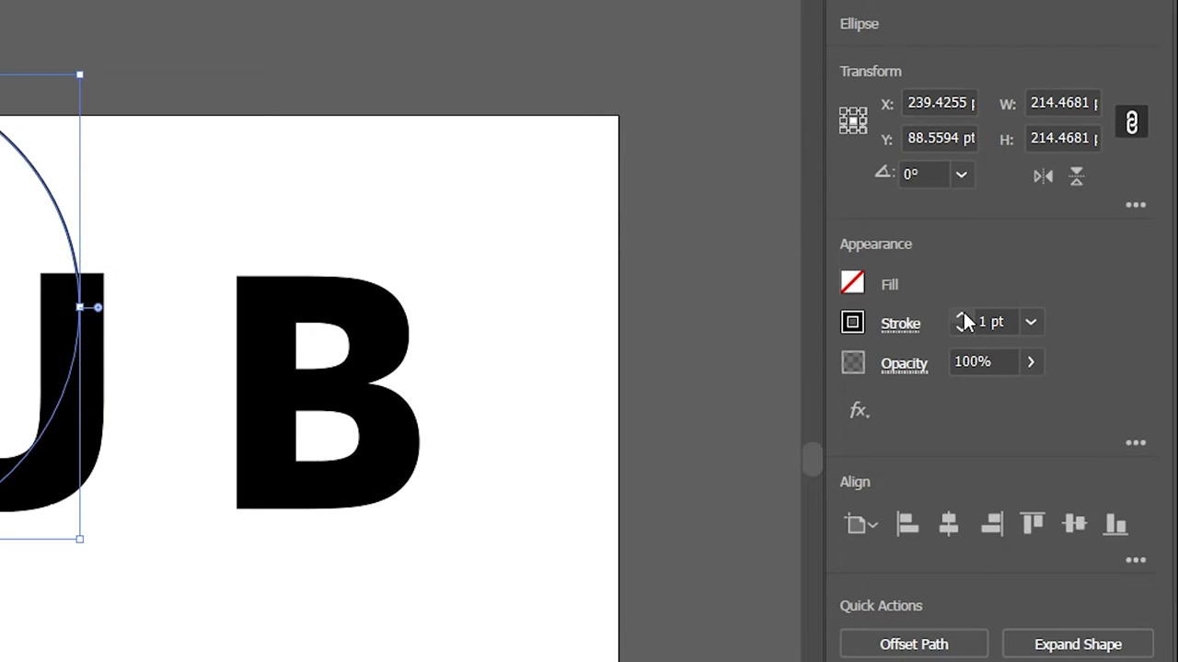
{"action": "left_click", "coordinate": [963, 313]}
{"action": "left_click", "coordinate": [962, 314]}
{"action": "left_click", "coordinate": [961, 328]}
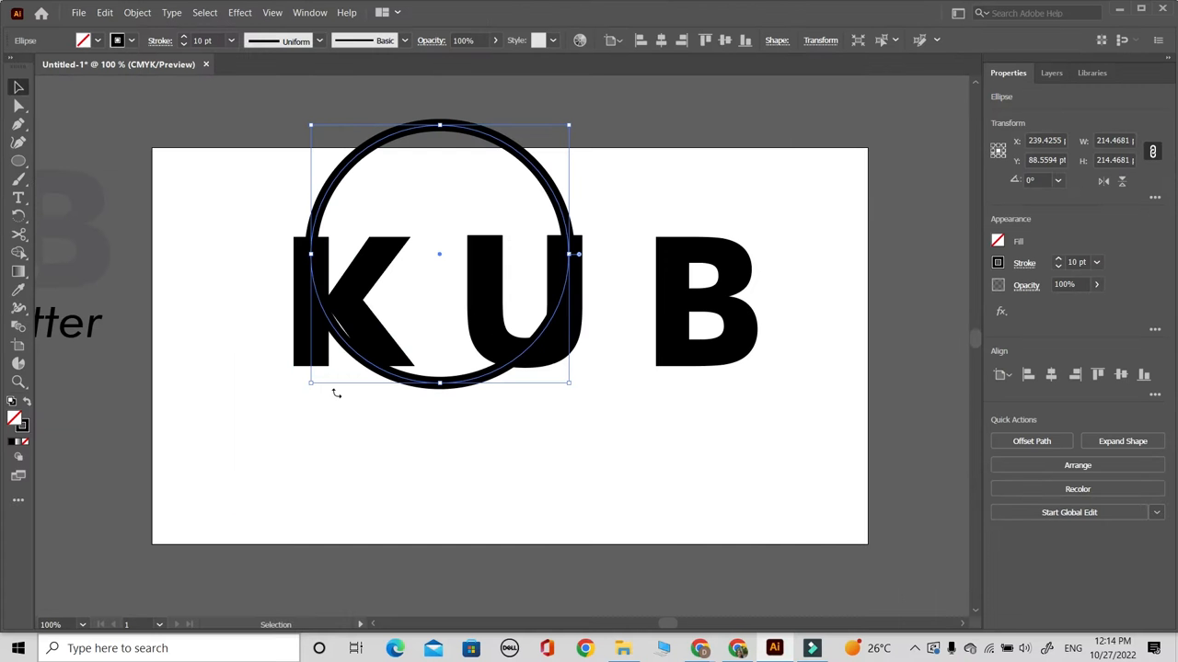
Shrink the outlined circle proportionally and position it so that it crosses both the K and the U
{"action": "left_click_drag", "start_coordinate": [454, 388], "coordinate": [475, 389]}
{"action": "left_click_drag", "start_coordinate": [595, 130], "coordinate": [552, 166]}
{"action": "left_click_drag", "start_coordinate": [503, 350], "coordinate": [472, 365]}
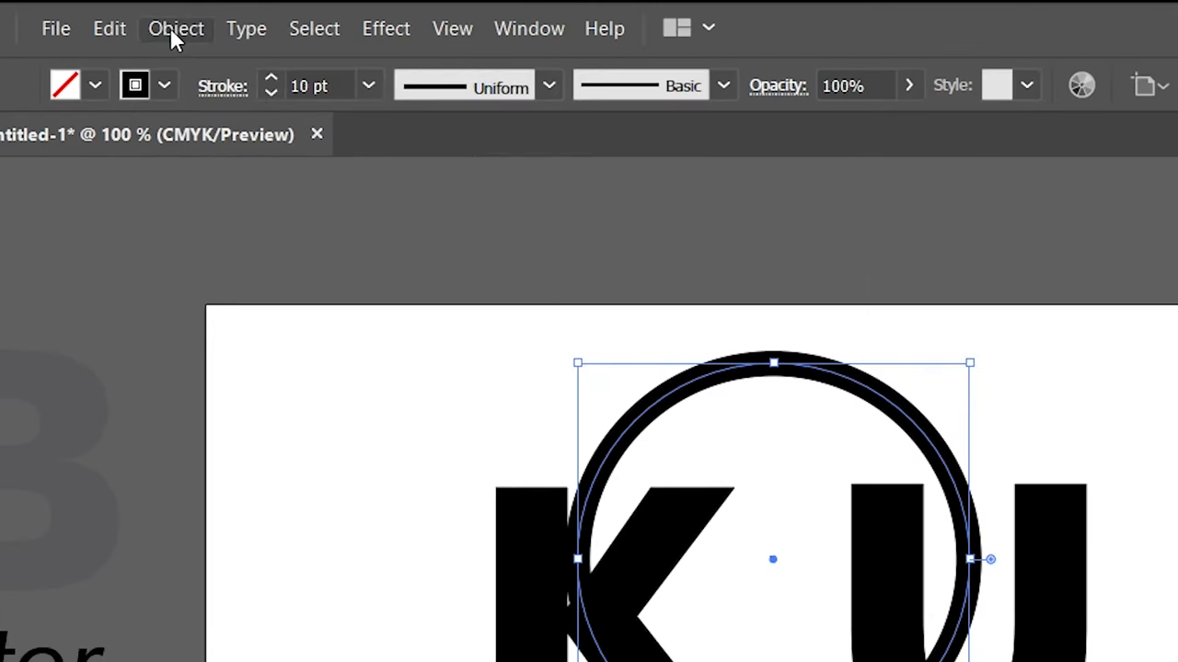
Expand the outlined circle so its stroke becomes a filled ring shape
{"action": "left_click", "coordinate": [137, 13]}
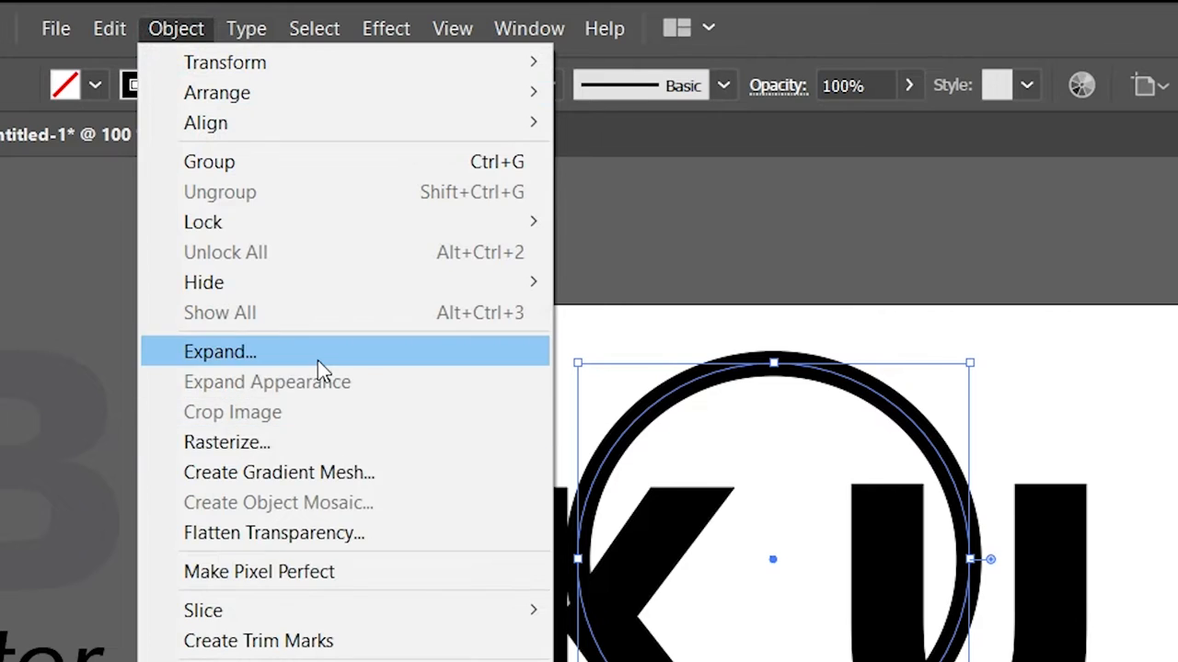
{"action": "left_click", "coordinate": [206, 174]}
{"action": "left_click", "coordinate": [874, 504]}
Duplicate the ring across the U and B, and add a smaller copy about 113 pt wide inside it
{"action": "left_click_drag", "start_coordinate": [516, 236], "coordinate": [714, 217]}
{"action": "left_click_drag", "start_coordinate": [744, 178], "coordinate": [715, 209]}
{"action": "mouse_move", "coordinate": [684, 249]}
{"action": "left_mouse_down"}
{"action": "mouse_move", "coordinate": [705, 226]}
{"action": "mouse_move", "coordinate": [696, 200]}
{"action": "mouse_move", "coordinate": [677, 241]}
{"action": "left_mouse_up"}
{"action": "left_click_drag", "start_coordinate": [690, 192], "coordinate": [664, 230]}
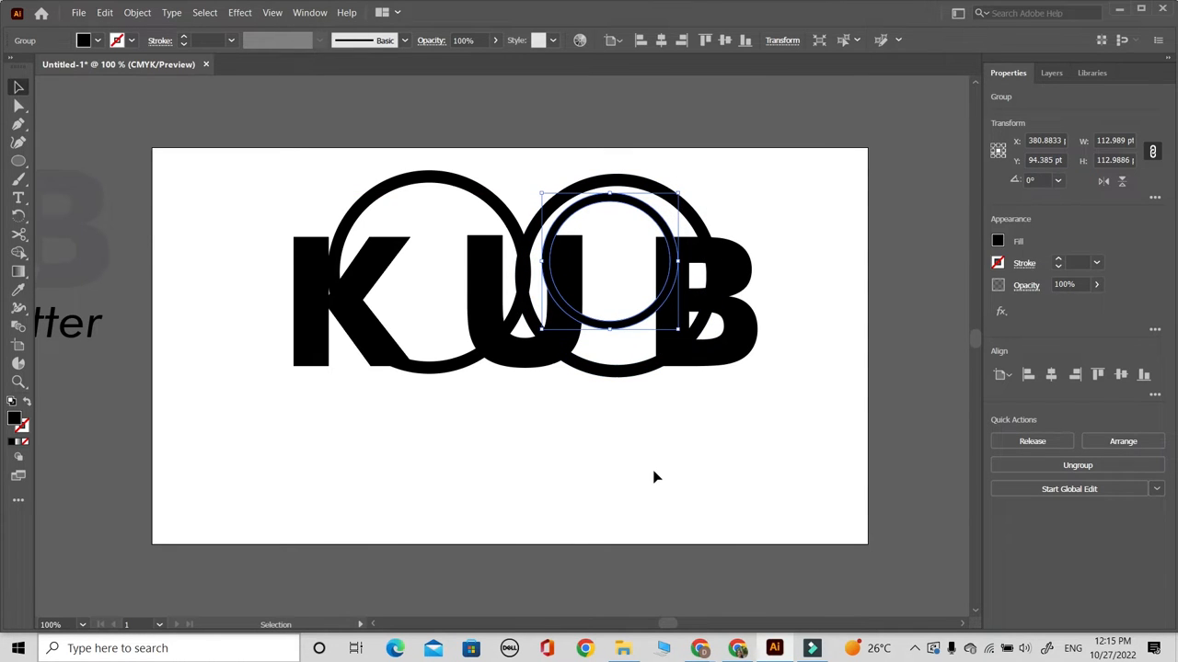
Select all the letters and rings and move them together slightly down the artboard
{"action": "left_click", "coordinate": [596, 466]}
{"action": "left_click_drag", "start_coordinate": [178, 176], "coordinate": [823, 433]}
{"action": "left_click_drag", "start_coordinate": [532, 343], "coordinate": [523, 373]}
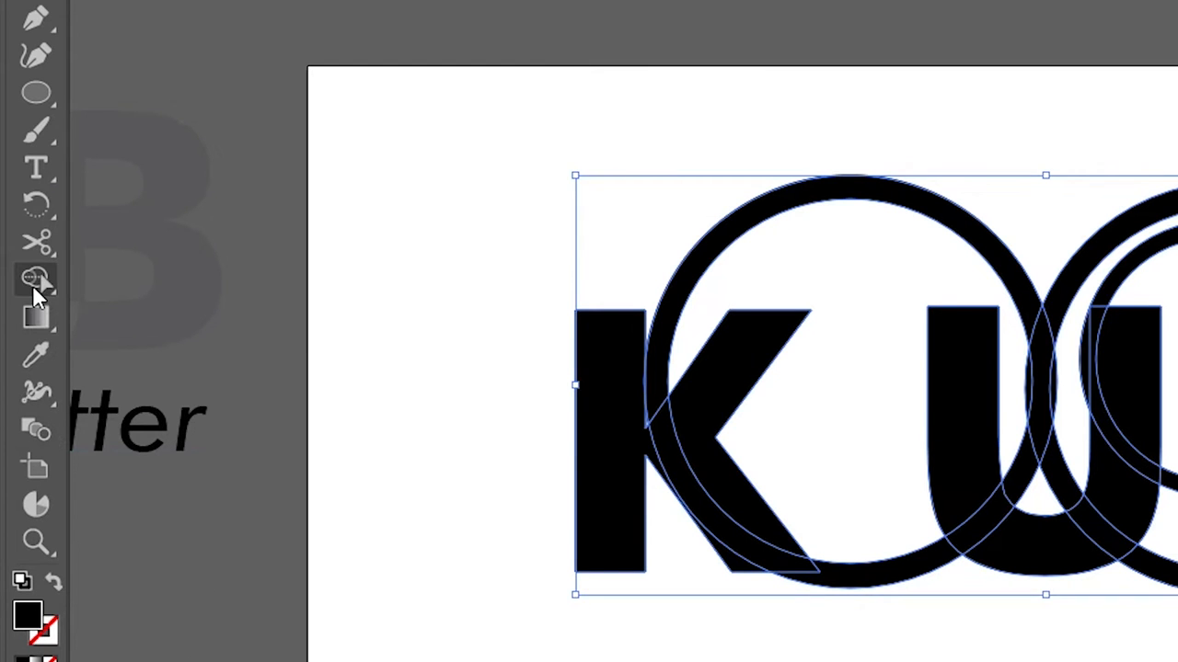
Fill the area where the first ring overlaps the K with white using the Shape Builder
{"action": "left_click", "coordinate": [19, 252]}
{"action": "left_click", "coordinate": [70, 251]}
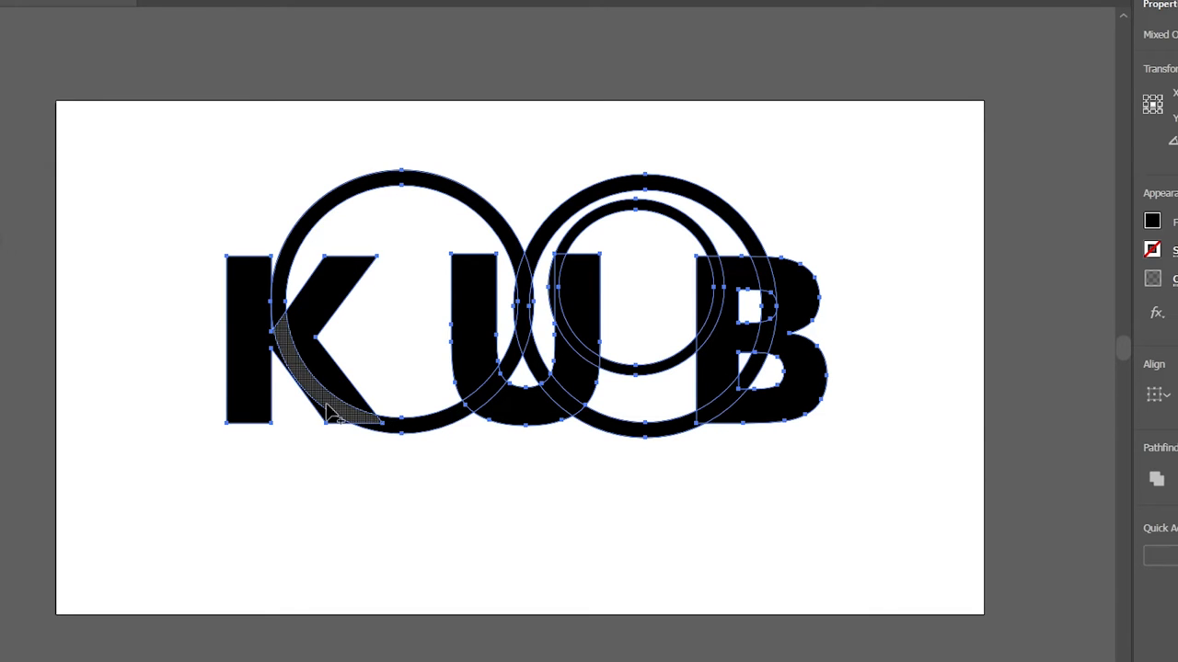
{"action": "left_click", "coordinate": [323, 403]}
{"action": "left_click", "coordinate": [147, 63]}
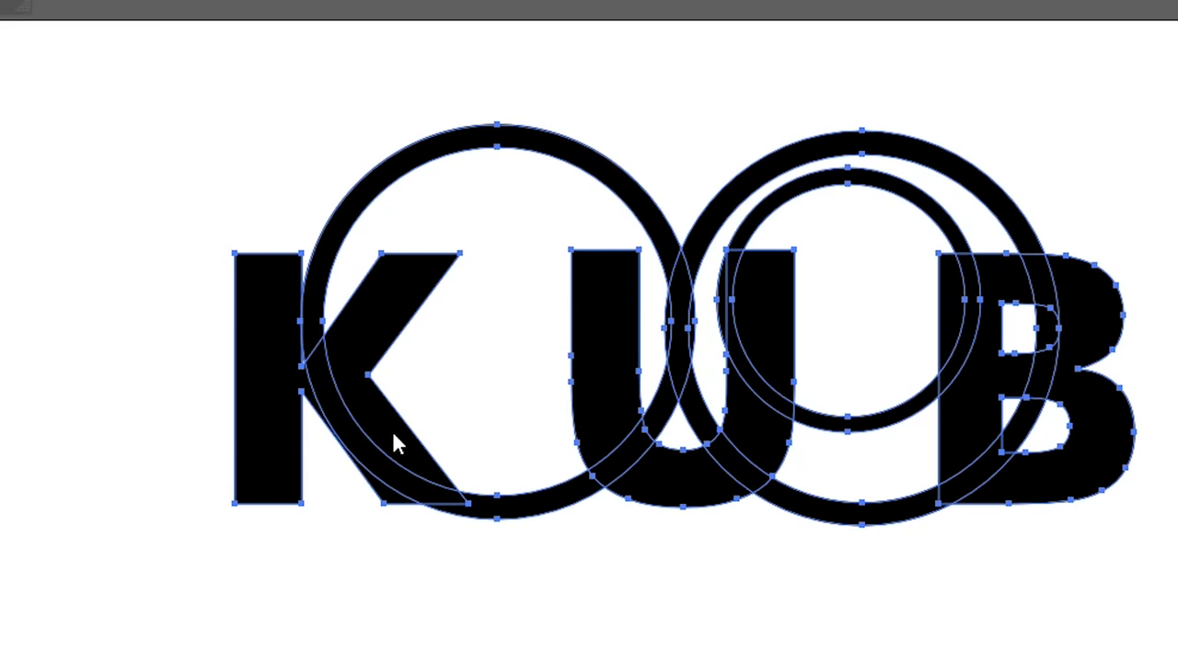
{"action": "left_click", "coordinate": [368, 449]}
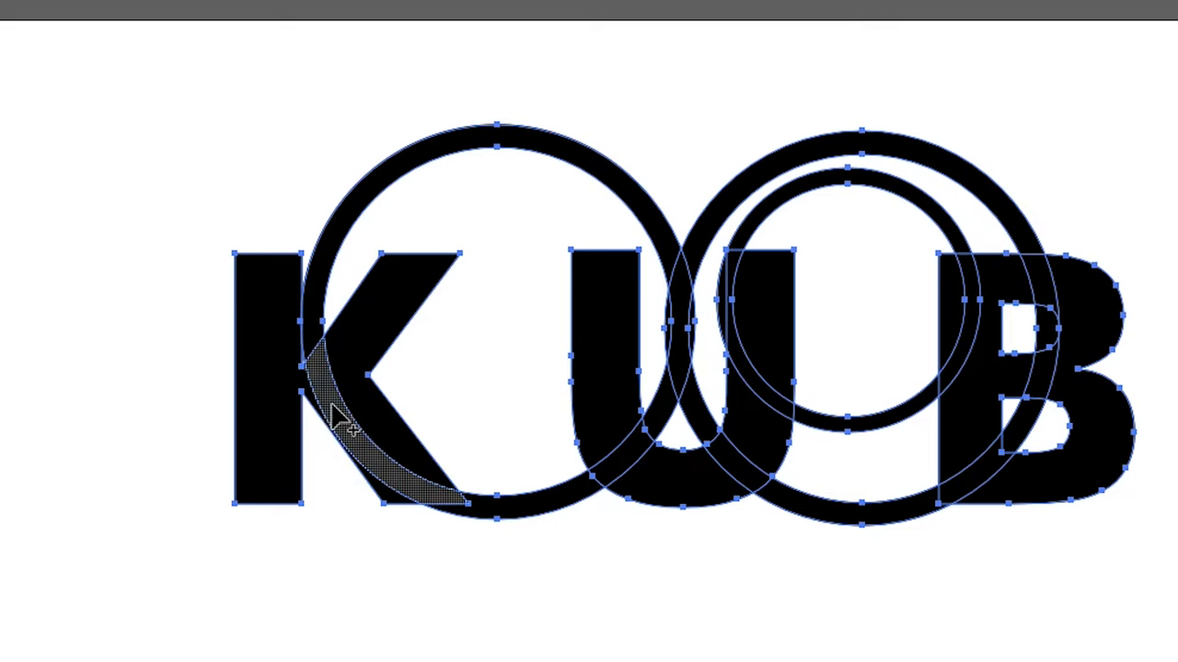
{"action": "left_click_drag", "start_coordinate": [359, 448], "coordinate": [420, 495]}
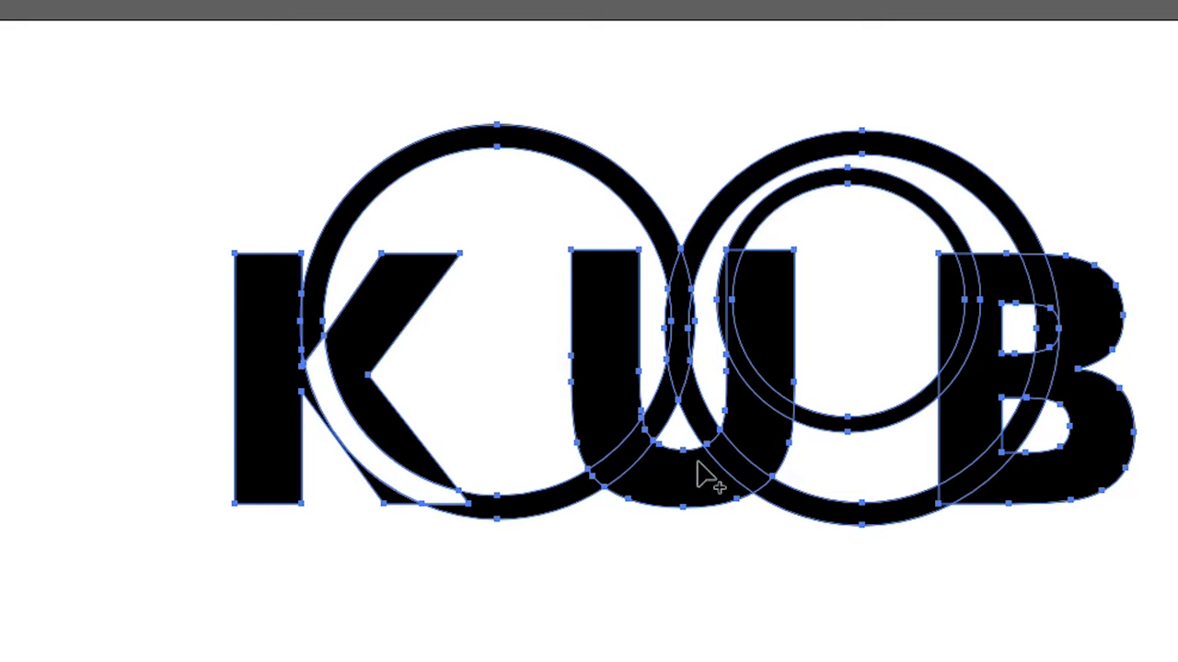
Fill the first ring's overlap with the U and the large second ring's overlaps with the U and B with white
{"action": "left_click_drag", "start_coordinate": [606, 473], "coordinate": [658, 459]}
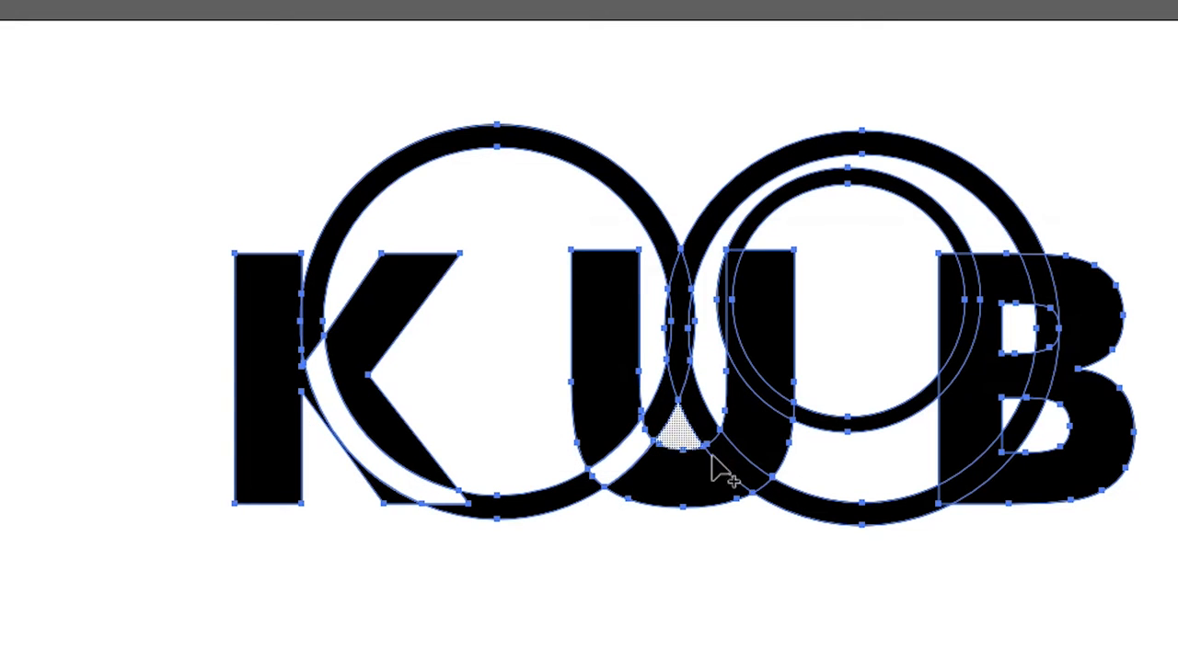
{"action": "left_click_drag", "start_coordinate": [726, 447], "coordinate": [757, 479]}
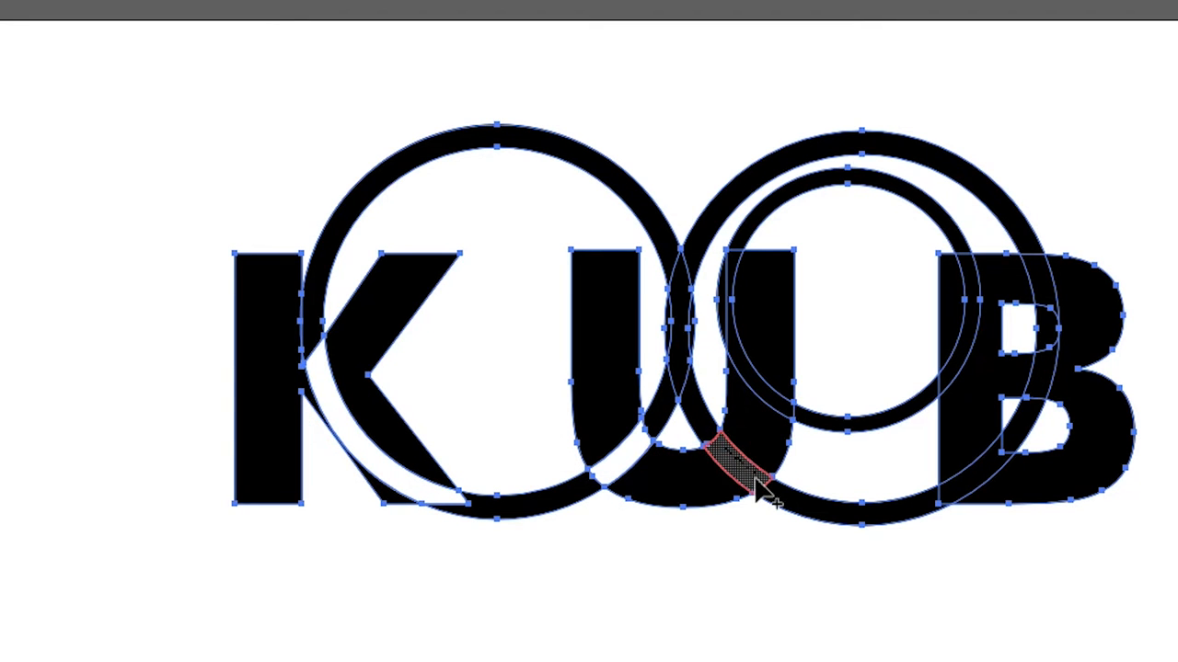
{"action": "left_click_drag", "start_coordinate": [757, 480], "coordinate": [800, 500]}
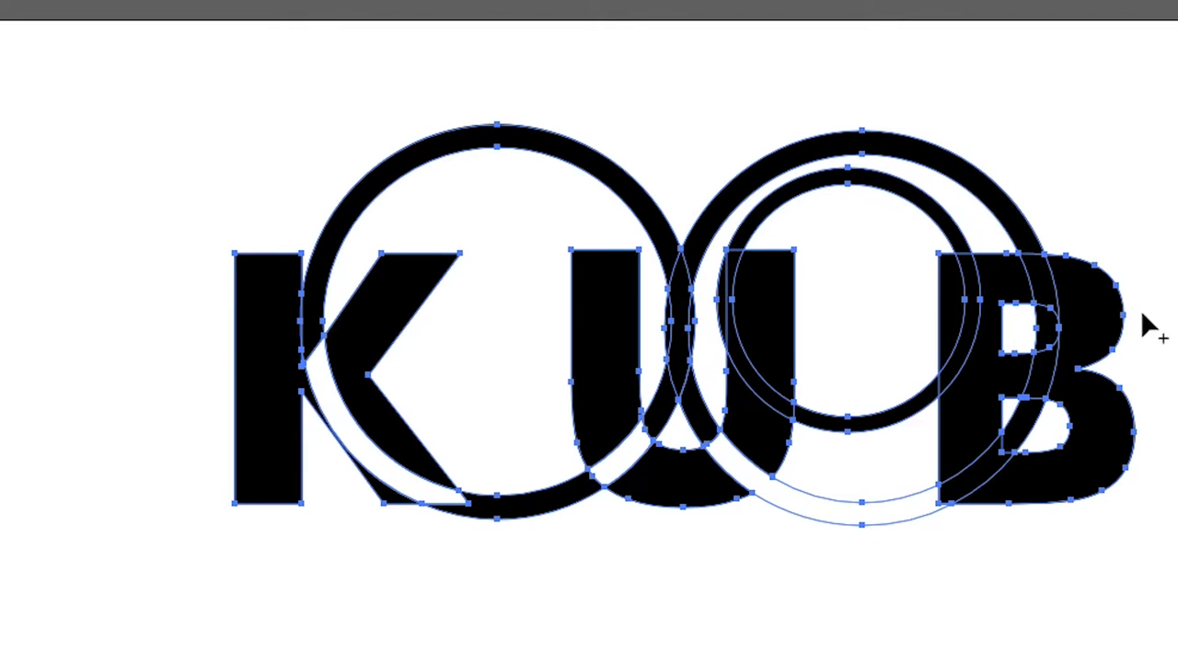
{"action": "left_click_drag", "start_coordinate": [972, 478], "coordinate": [988, 474]}
{"action": "left_click", "coordinate": [1042, 265]}
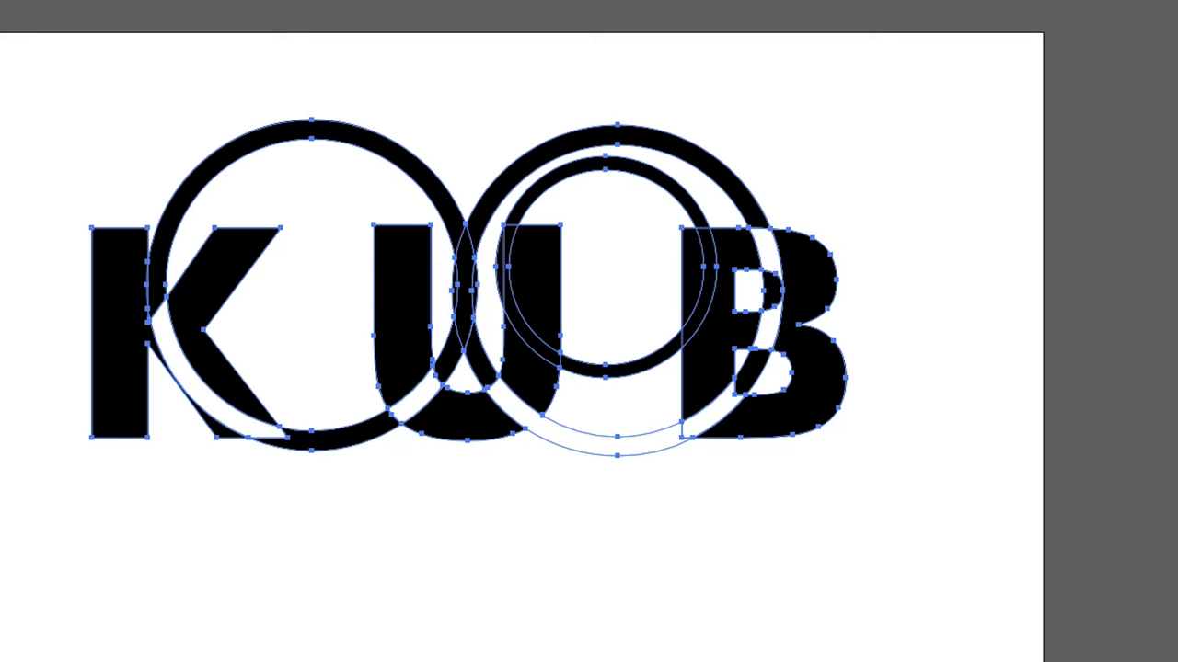
Deselect the artwork and remove the remaining black parts of the ring between the K and U
{"action": "key", "text": "v"}
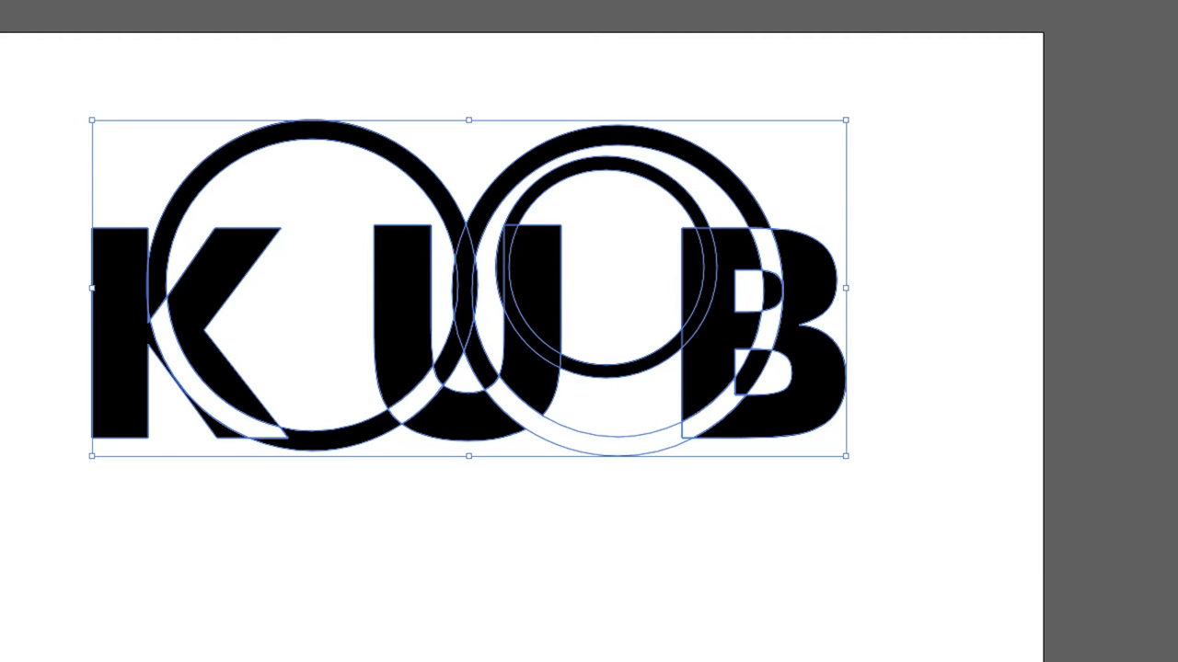
{"action": "left_click", "coordinate": [199, 116]}
{"action": "left_click_drag", "start_coordinate": [276, 126], "coordinate": [589, 179]}
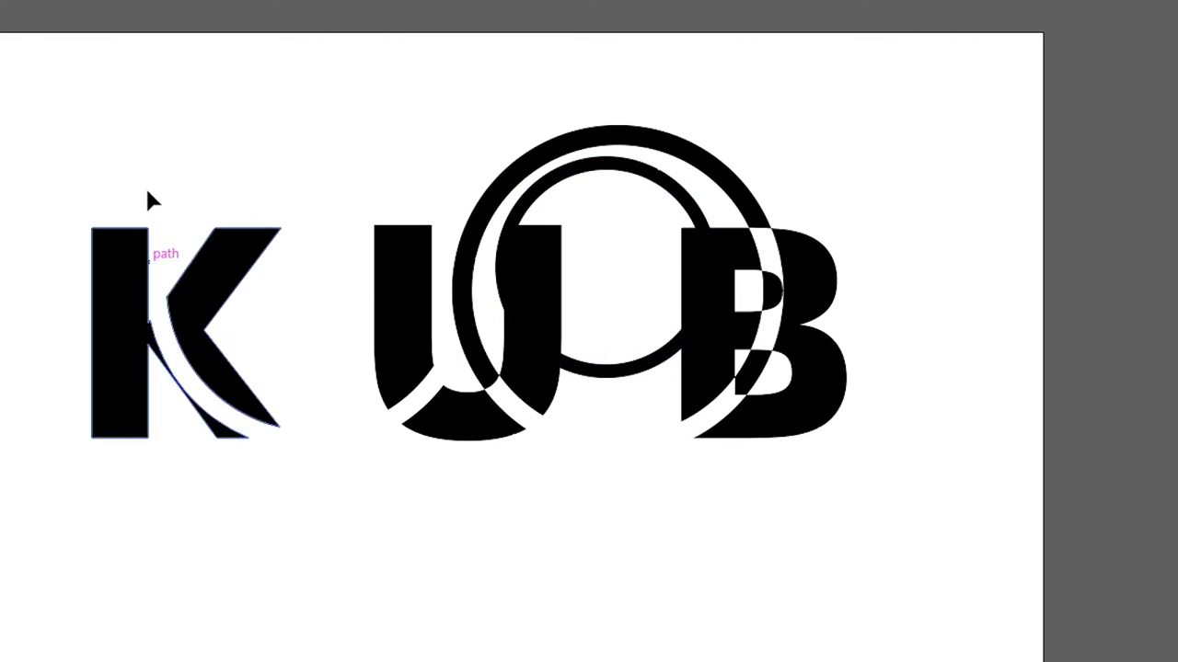
Try to fill the smaller ring's overlap with the U with white using the Shape Builder
{"action": "left_click_drag", "start_coordinate": [2, 27], "coordinate": [946, 467]}
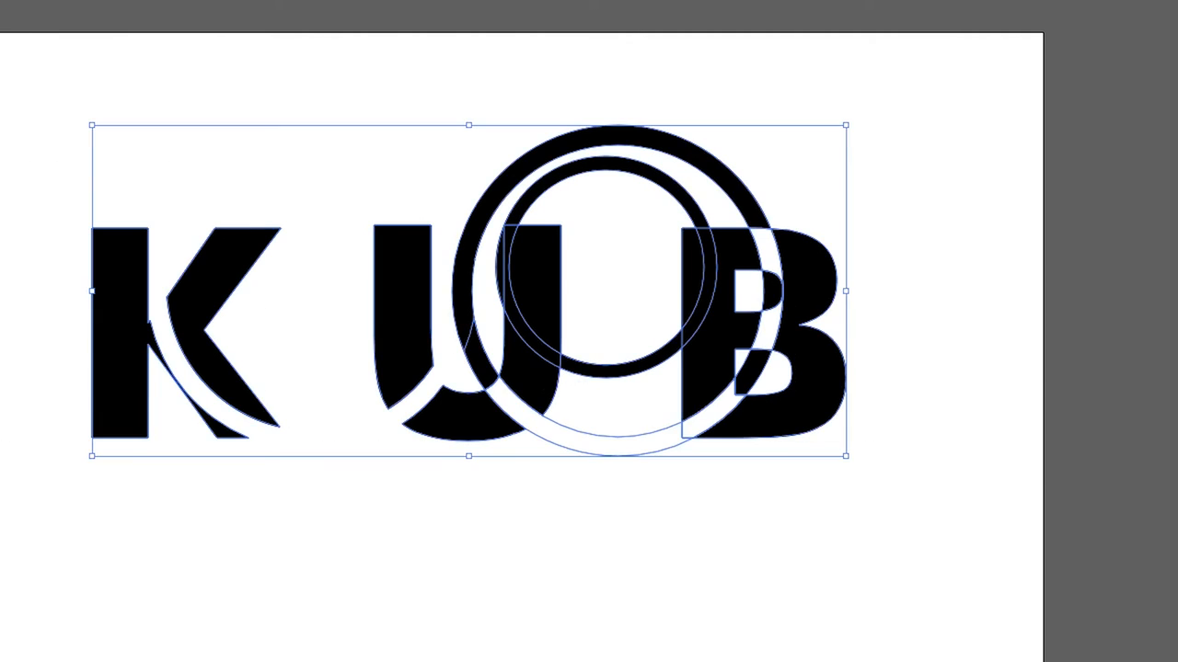
{"action": "key", "text": "shift+m"}
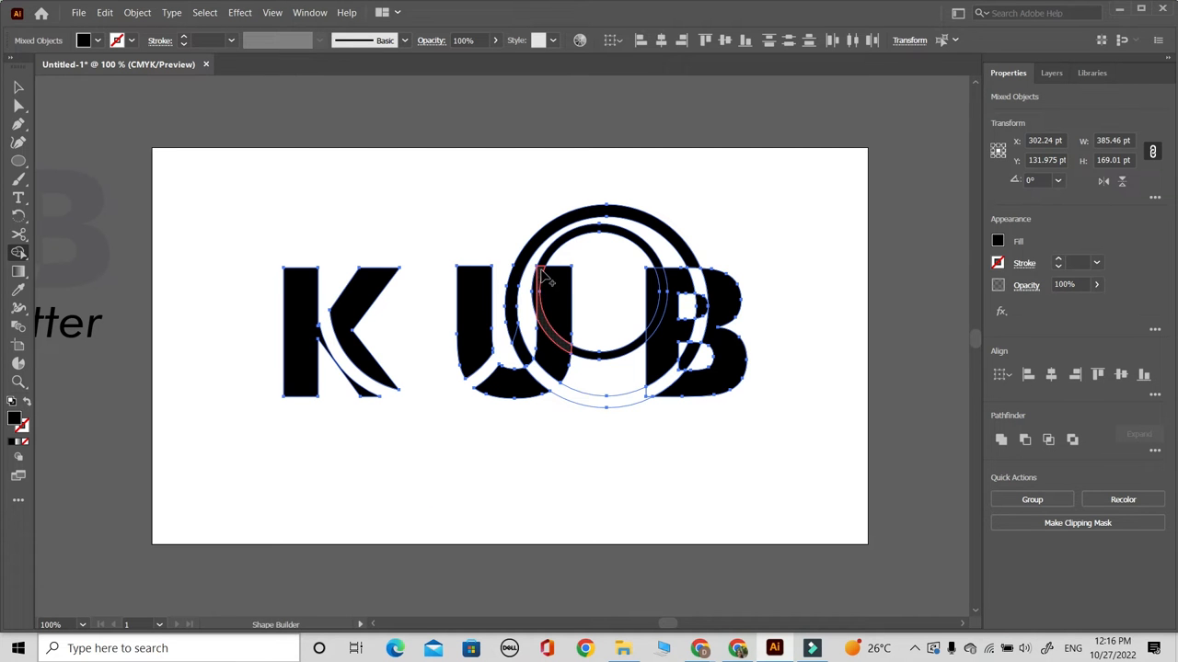
{"action": "left_click", "coordinate": [543, 272]}
{"action": "key", "text": "ctrl+z"}
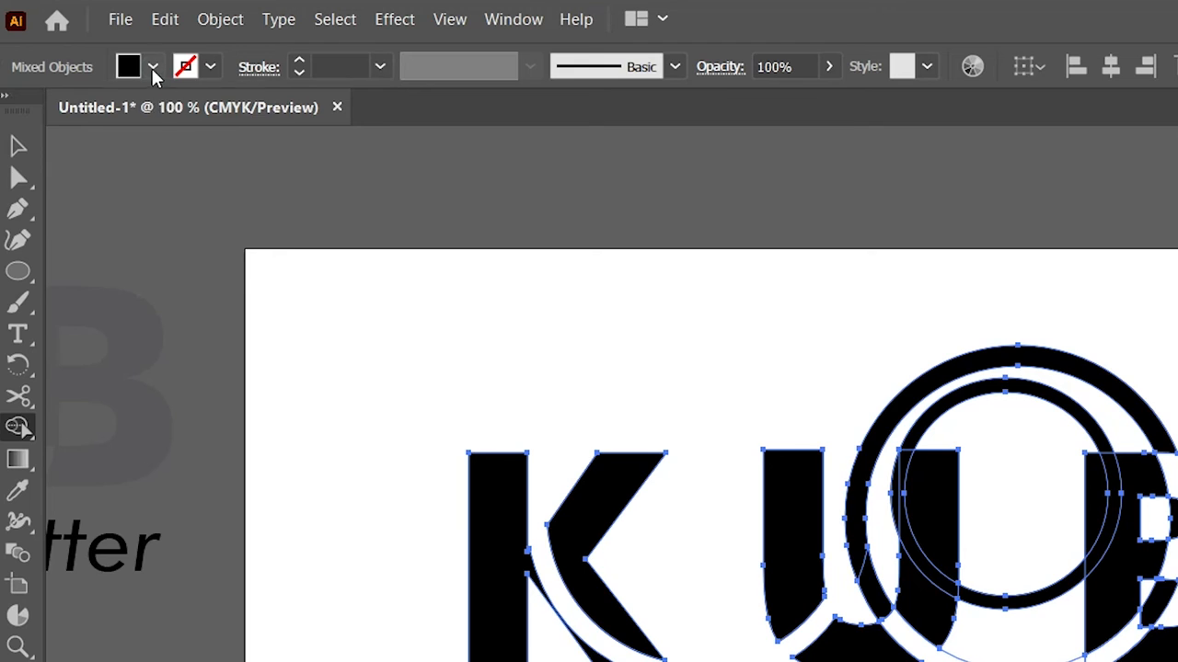
{"action": "left_click", "coordinate": [97, 40]}
{"action": "left_click", "coordinate": [31, 67]}
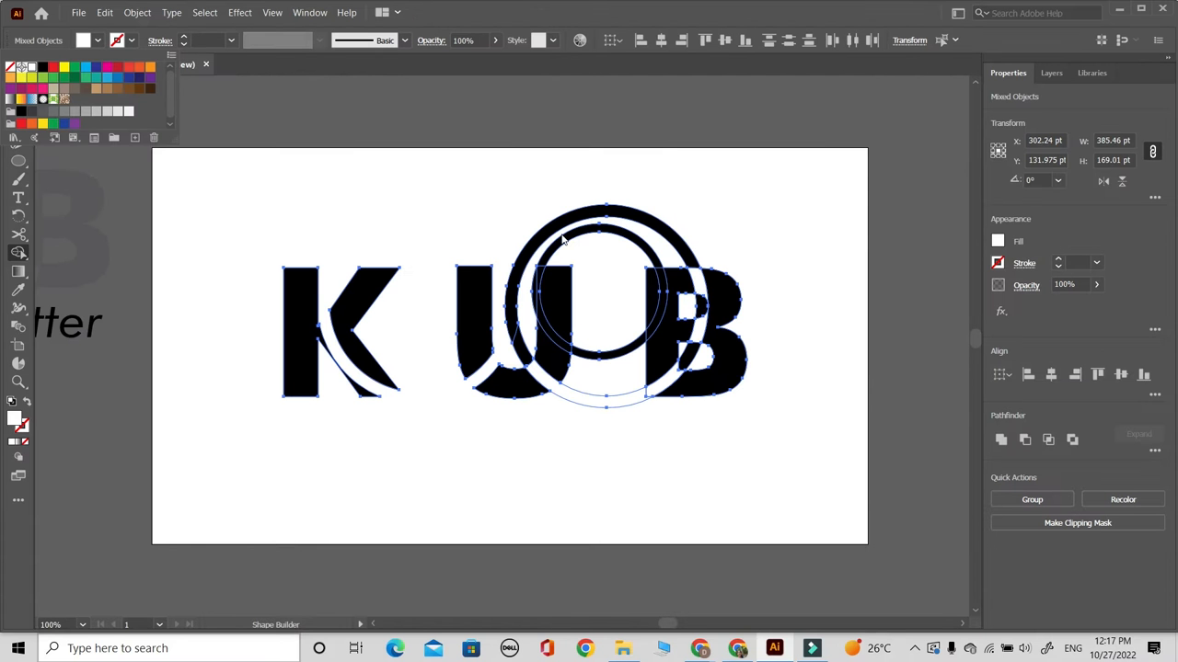
{"action": "left_click", "coordinate": [664, 284]}
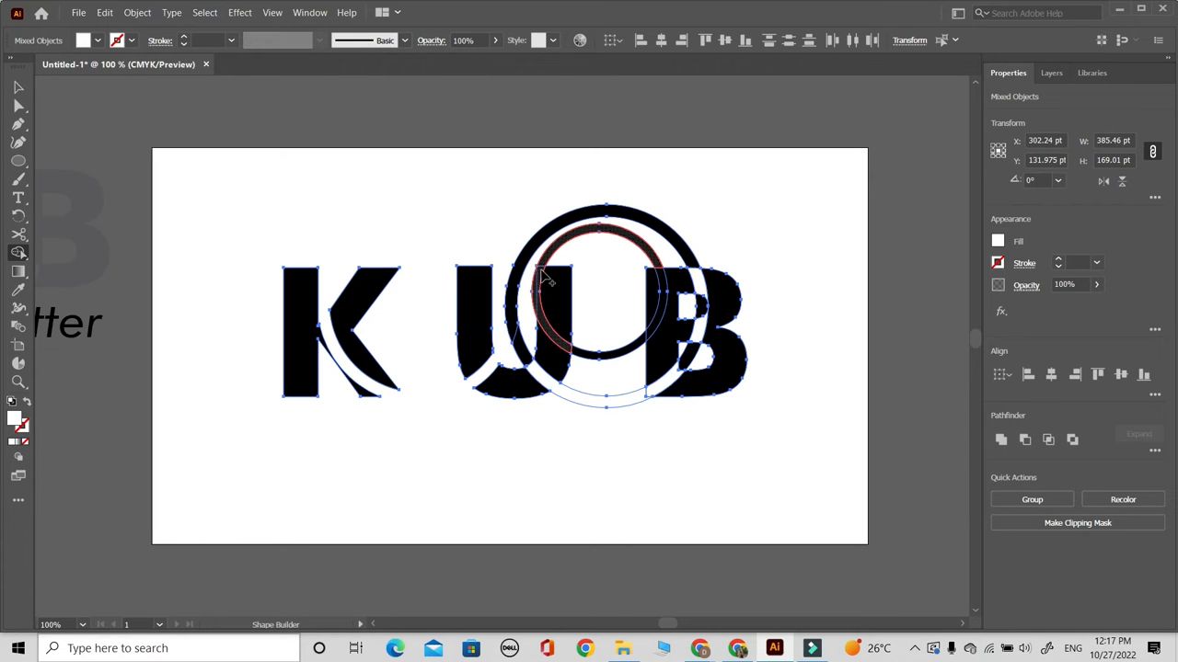
{"action": "left_click_drag", "start_coordinate": [541, 270], "coordinate": [541, 274]}
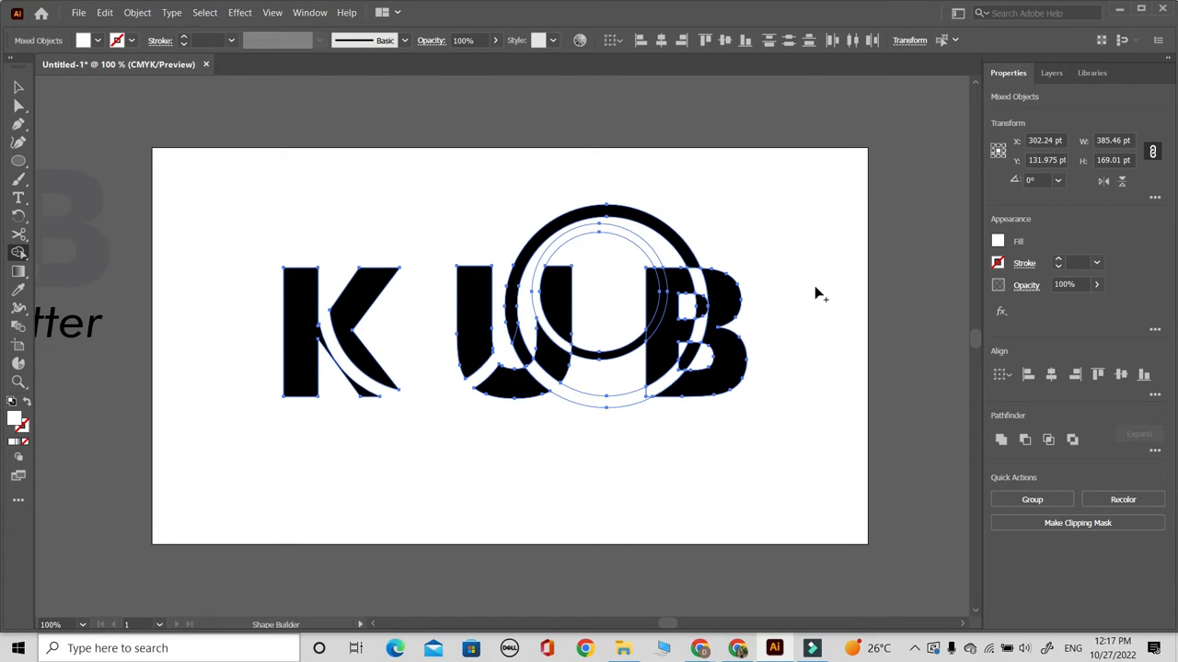
{"action": "left_click", "coordinate": [18, 87]}
{"action": "left_click", "coordinate": [212, 197]}
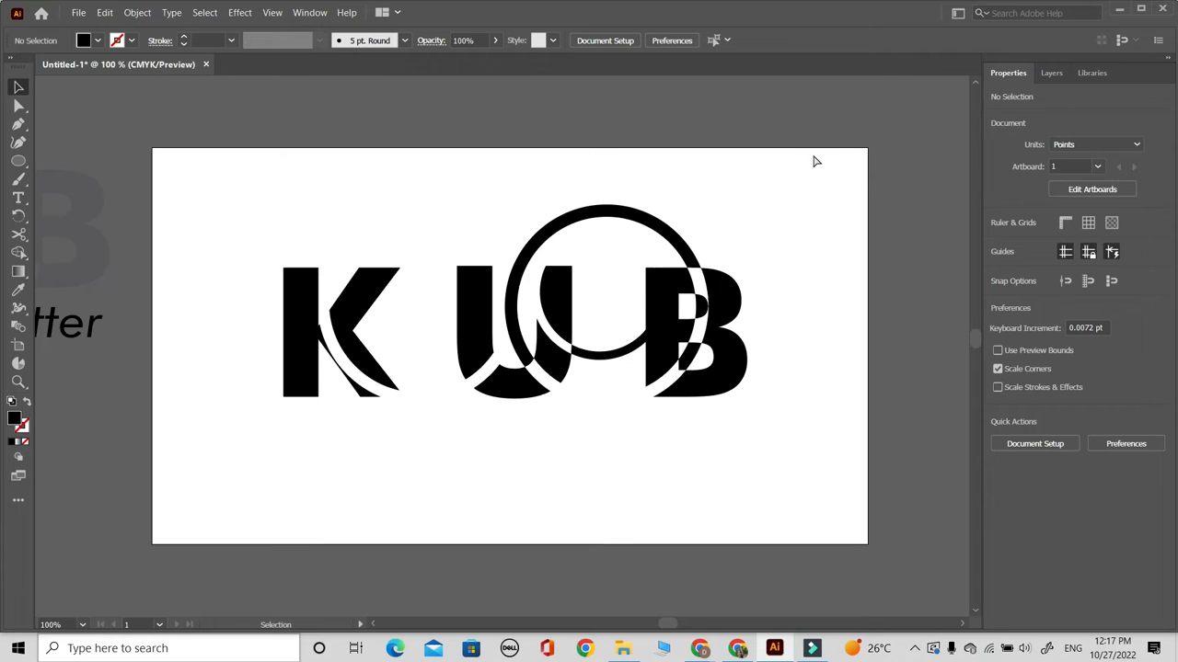
{"action": "key", "text": "ctrl+a"}
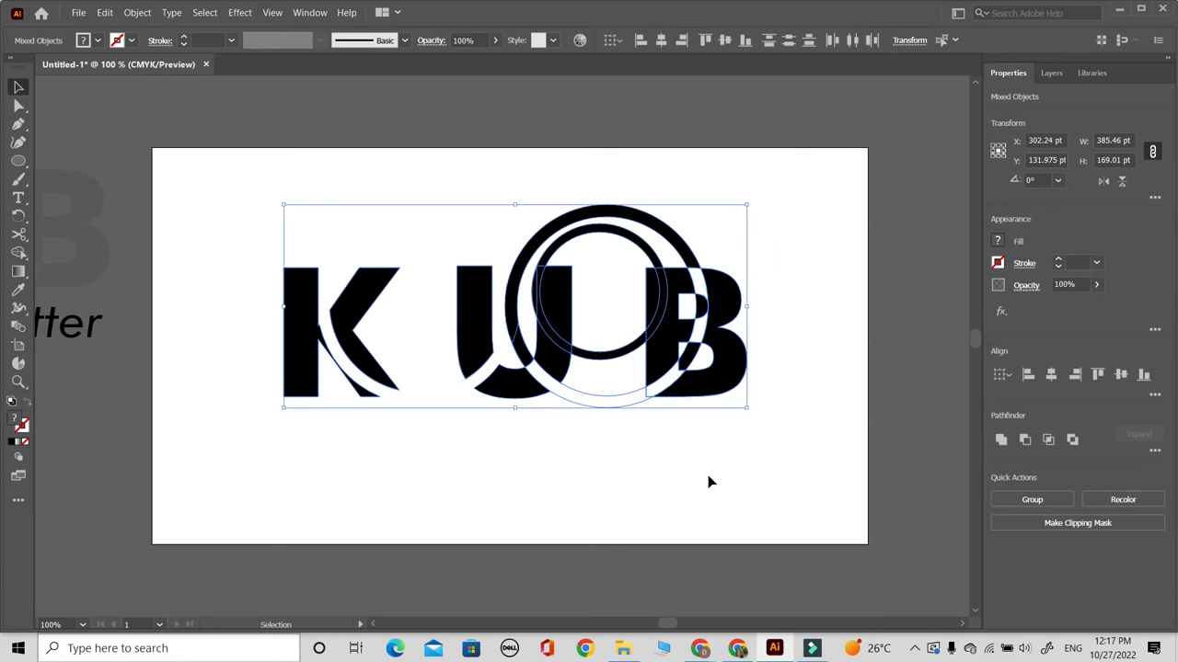
Pull the large and small rings away from the letters and delete them
{"action": "left_click", "coordinate": [710, 476]}
{"action": "left_click_drag", "start_coordinate": [619, 211], "coordinate": [221, 129]}
{"action": "left_click_drag", "start_coordinate": [619, 228], "coordinate": [874, 127]}
{"action": "key", "text": "Delete"}
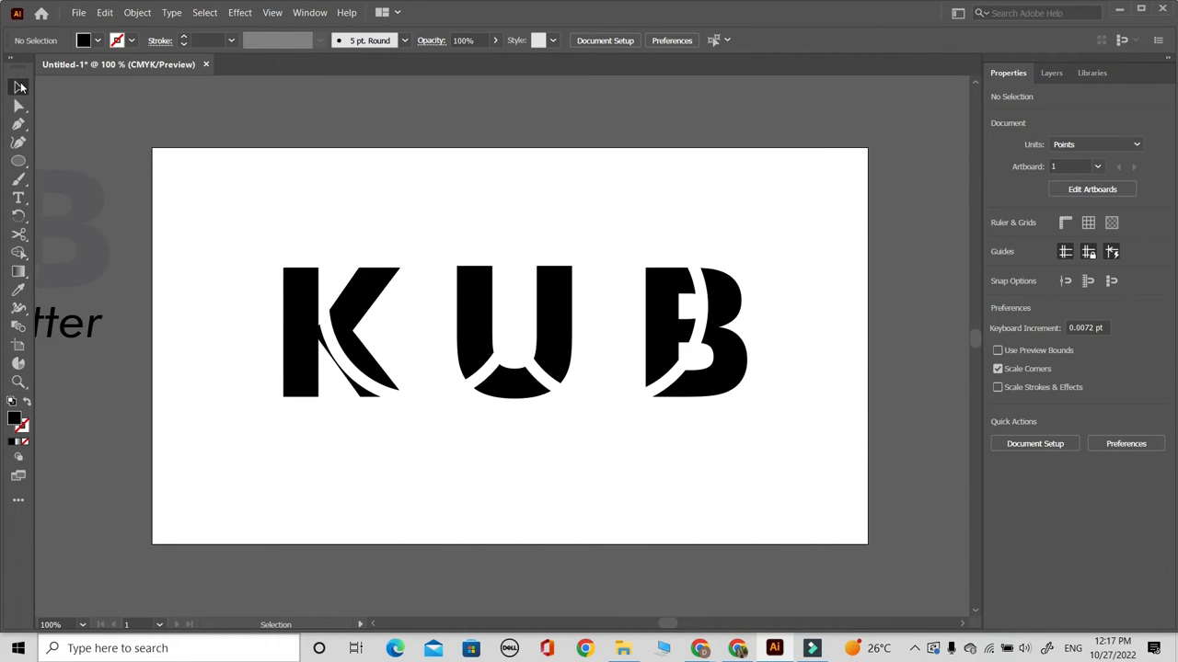
Shift the K and B slightly to the left and close the gaps by bringing both letters tight against the U
{"action": "left_click", "coordinate": [360, 319]}
{"action": "left_click", "coordinate": [666, 320], "text": "shift"}
{"action": "left_click_drag", "start_coordinate": [666, 320], "coordinate": [661, 323]}
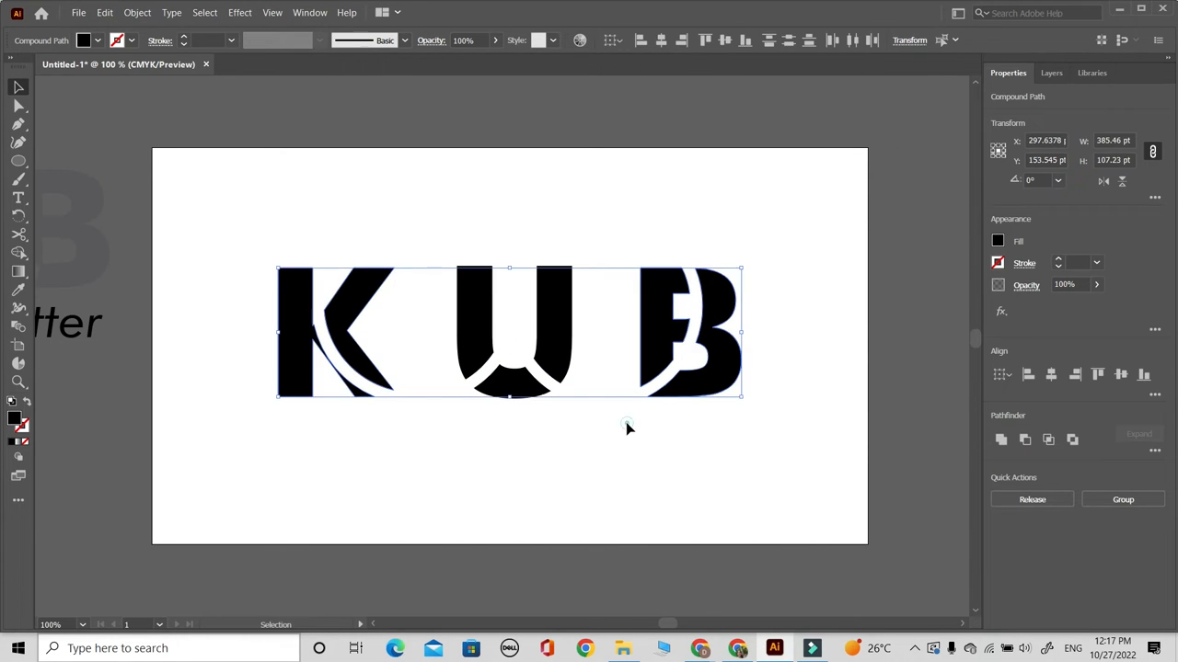
{"action": "left_click", "coordinate": [626, 426]}
{"action": "left_click_drag", "start_coordinate": [371, 371], "coordinate": [422, 371]}
{"action": "left_click_drag", "start_coordinate": [659, 350], "coordinate": [606, 356]}
{"action": "left_click", "coordinate": [581, 473]}
Select the K, U and B and align their vertical centres
{"action": "left_click_drag", "start_coordinate": [231, 237], "coordinate": [746, 438]}
{"action": "left_click", "coordinate": [1120, 376]}
{"action": "left_click", "coordinate": [718, 453]}
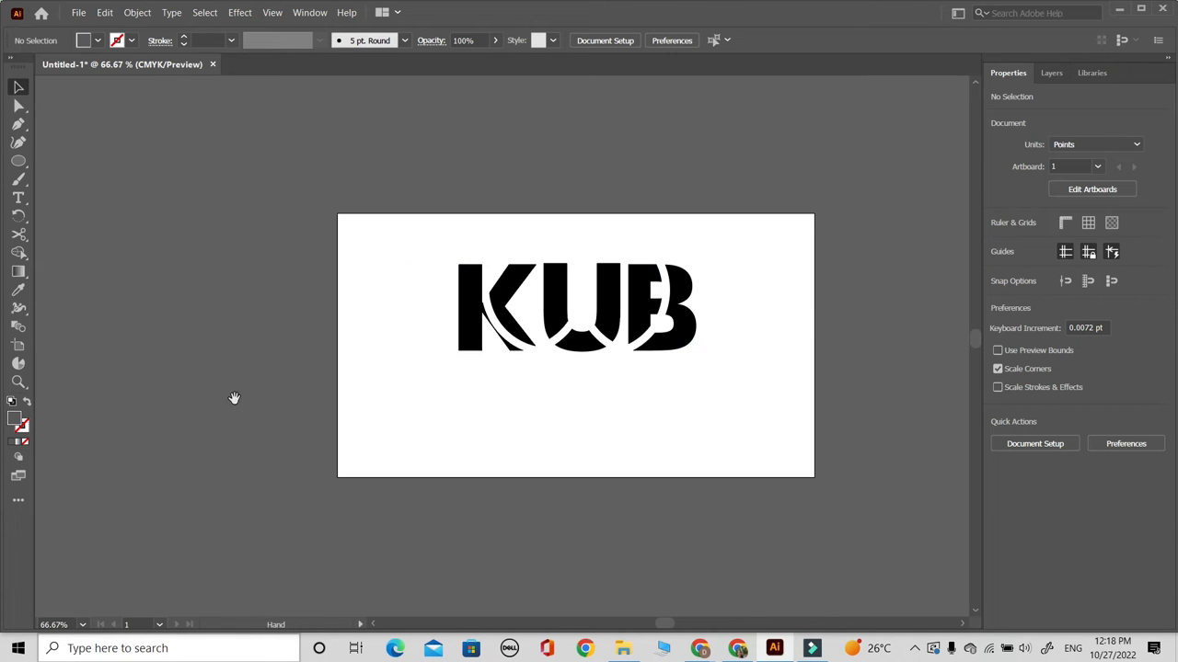
Add a placeholder point-text line and move it below the KUB letters
{"action": "left_click_drag", "start_coordinate": [321, 396], "coordinate": [291, 405]}
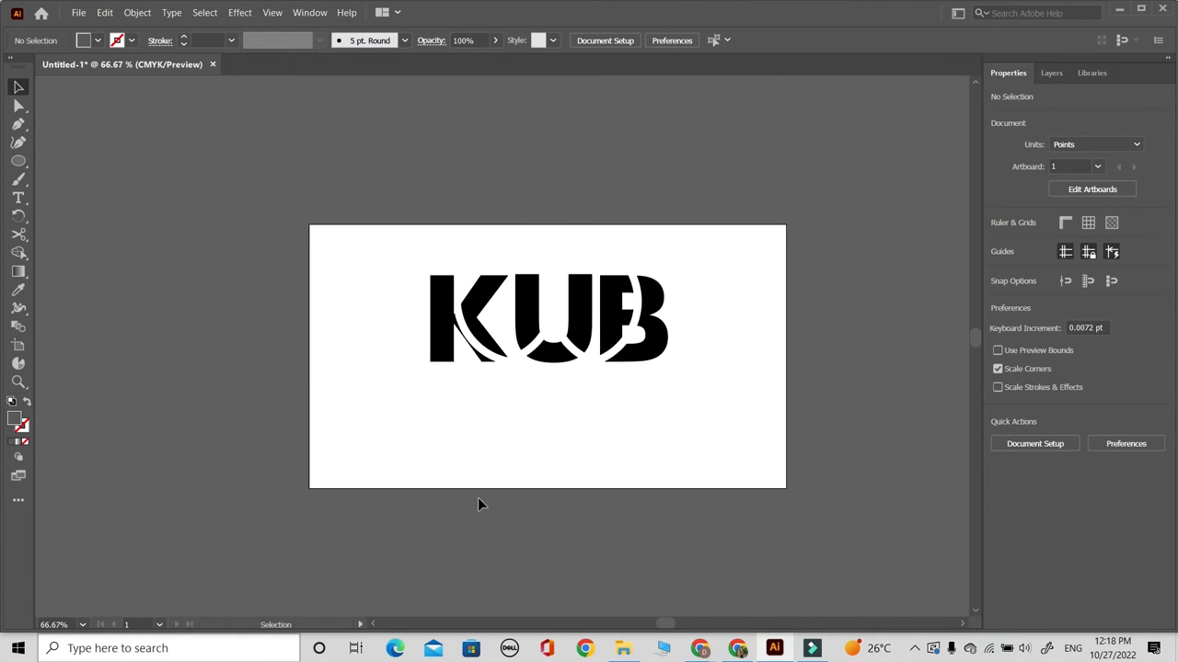
{"action": "key", "text": "z"}
{"action": "left_click", "coordinate": [450, 438]}
{"action": "key", "text": "t"}
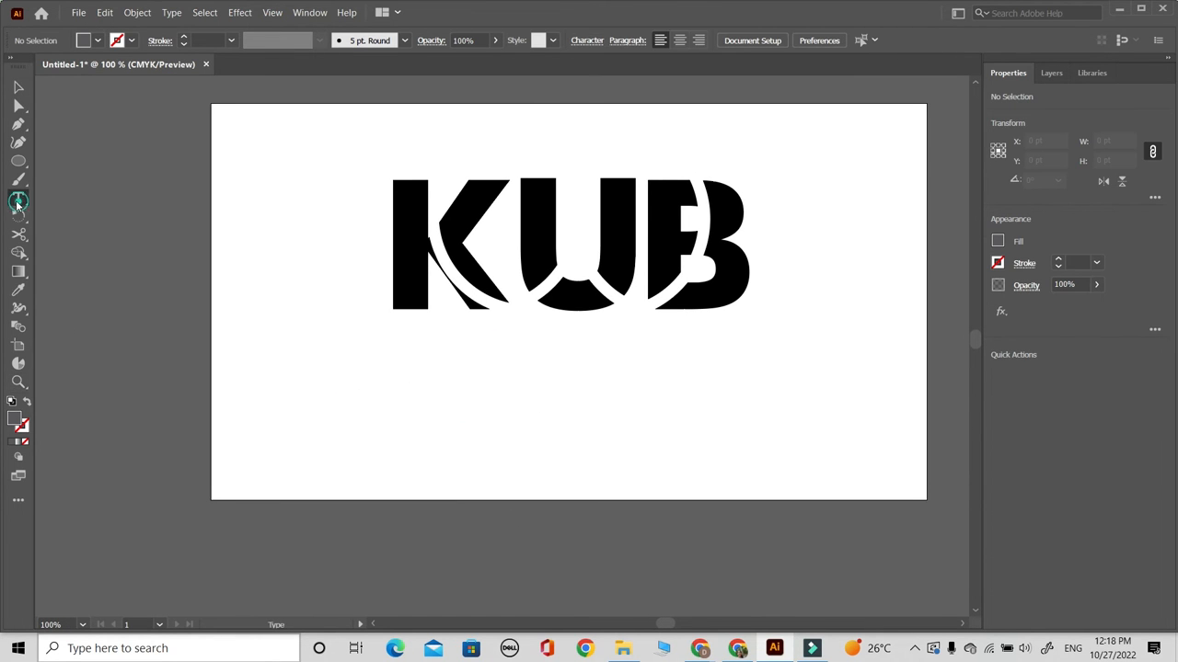
{"action": "left_click", "coordinate": [442, 381]}
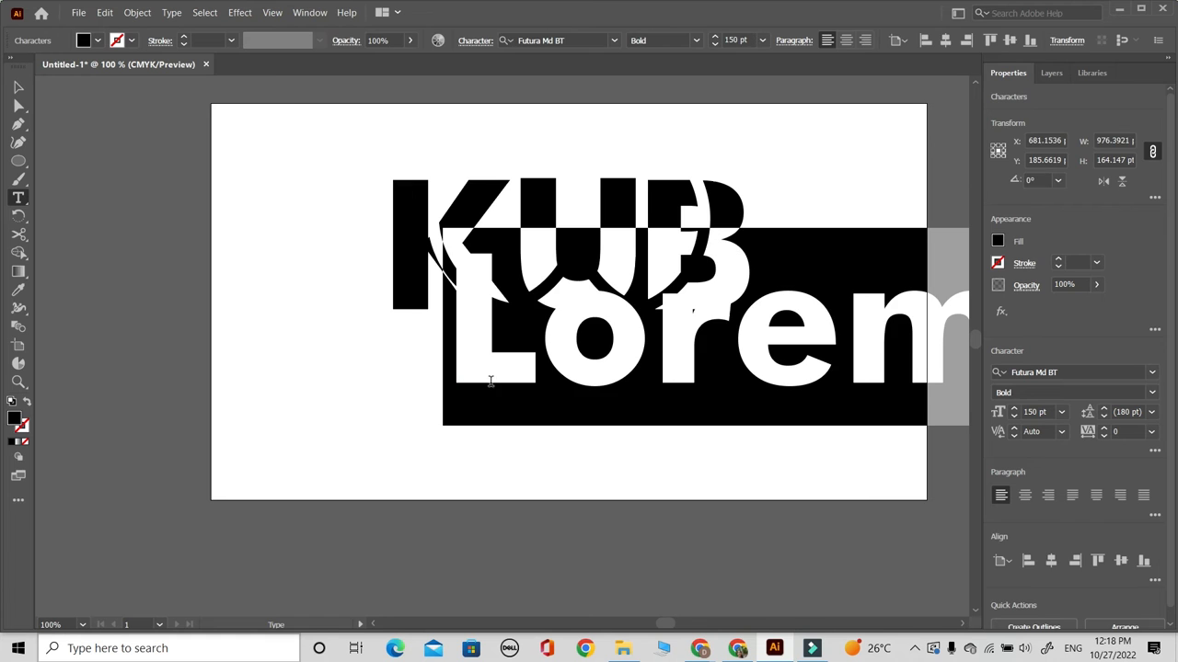
{"action": "left_click", "coordinate": [18, 87]}
{"action": "left_click_drag", "start_coordinate": [690, 354], "coordinate": [471, 429]}
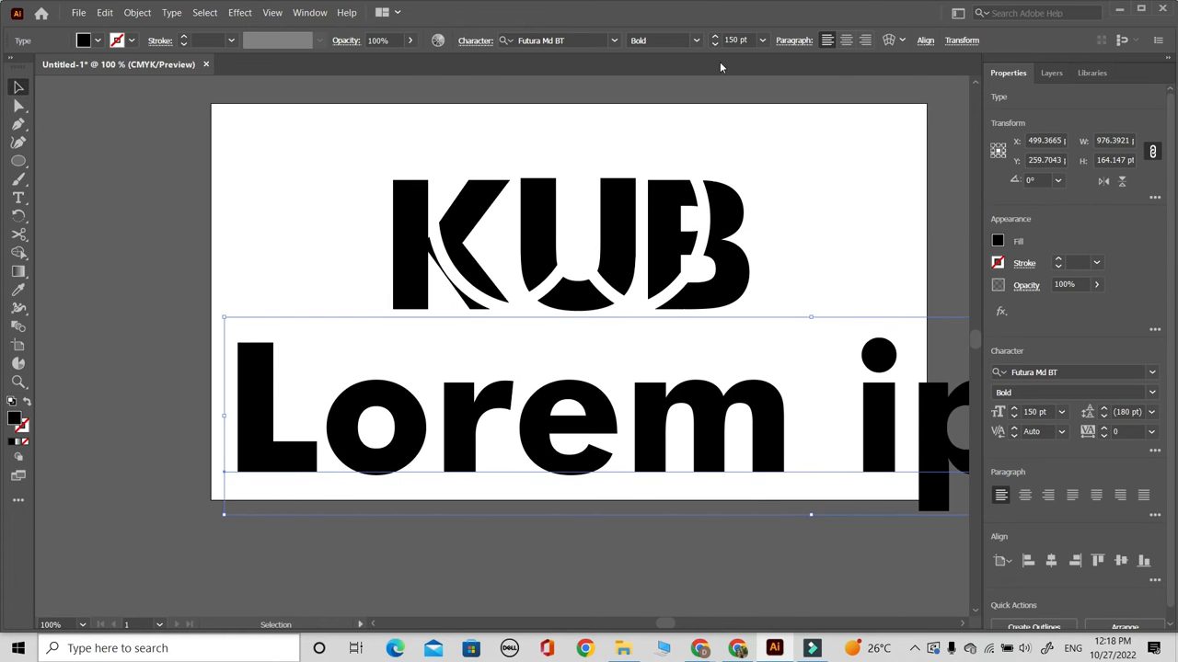
Set the placeholder text's font size to 30 pt and position it just beneath the KUB letters
{"action": "left_click", "coordinate": [842, 81]}
{"action": "type", "text": "30"}
{"action": "key", "text": "Return"}
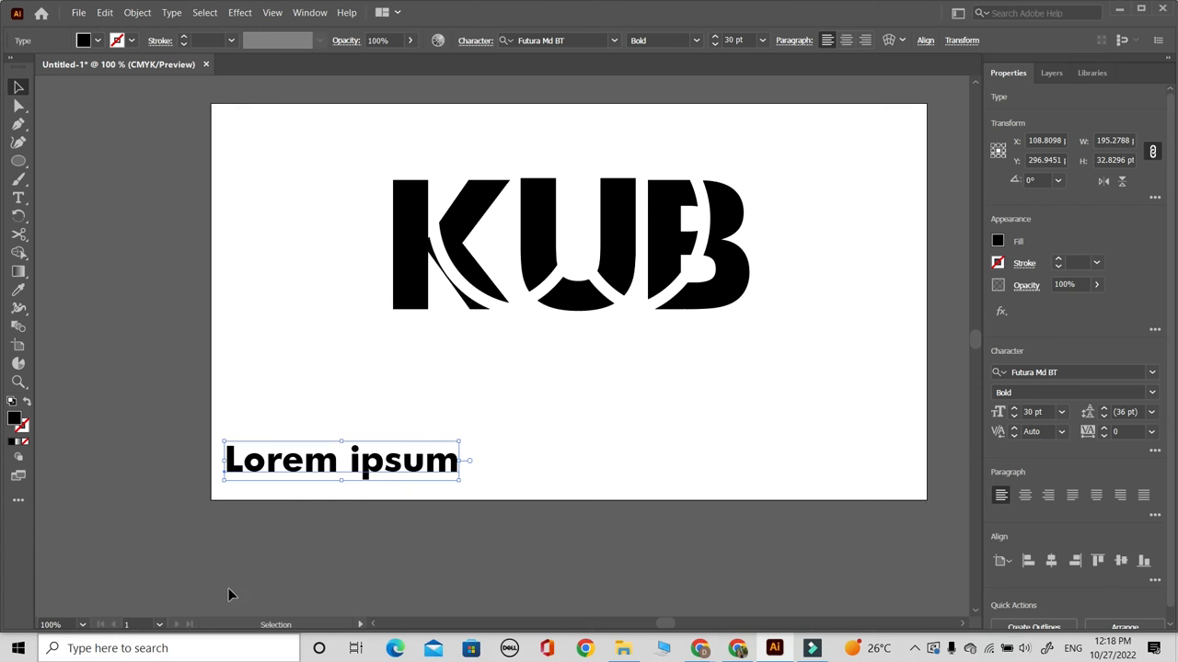
{"action": "left_click_drag", "start_coordinate": [380, 465], "coordinate": [597, 367]}
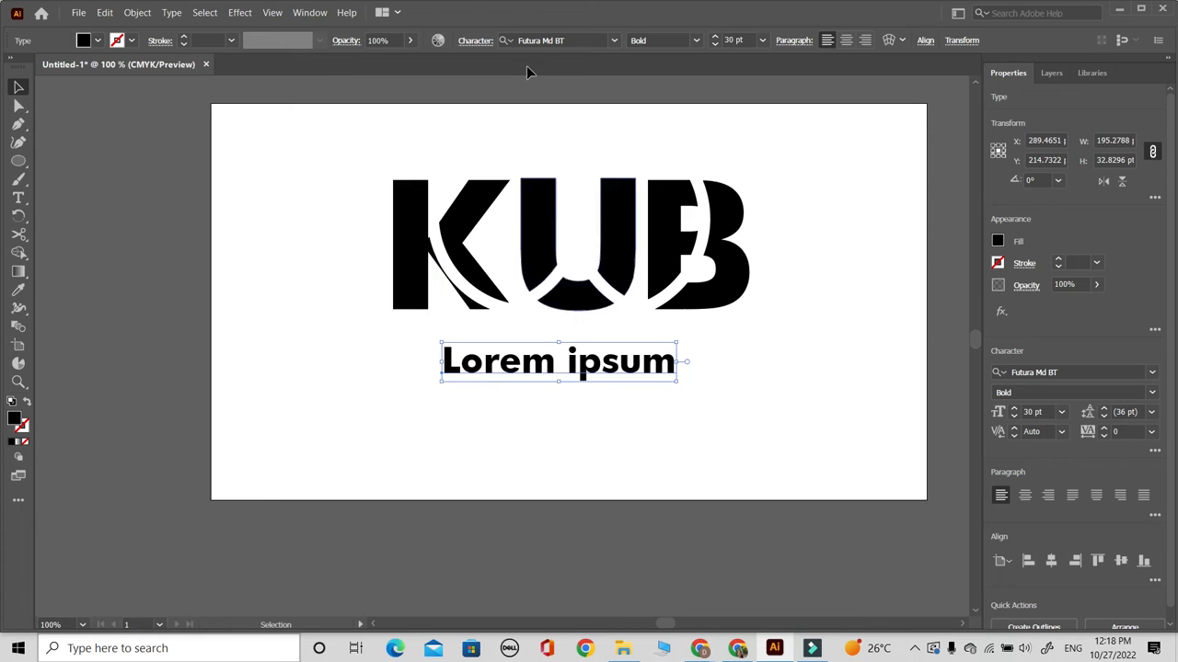
Set the text's font style to Medium Italic and replace its wording with "Knows U Better"
{"action": "left_click", "coordinate": [696, 40]}
{"action": "left_click", "coordinate": [673, 75]}
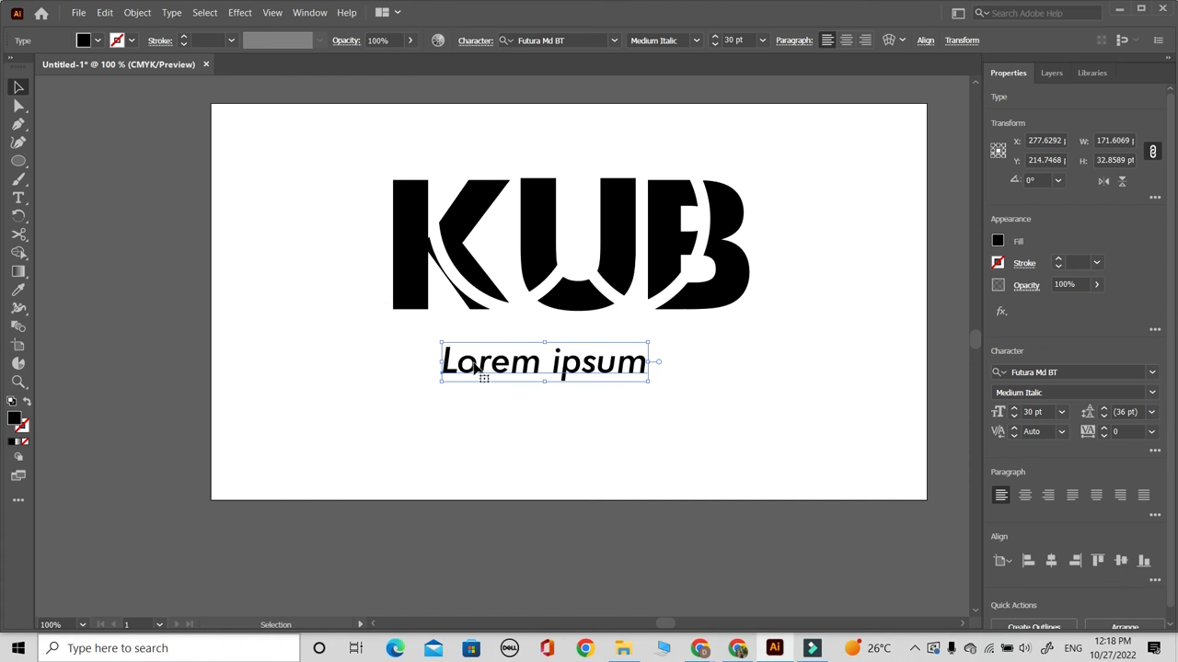
{"action": "key", "text": "t"}
{"action": "left_click_drag", "start_coordinate": [444, 364], "coordinate": [686, 359]}
{"action": "type", "text": "Knows U Better"}
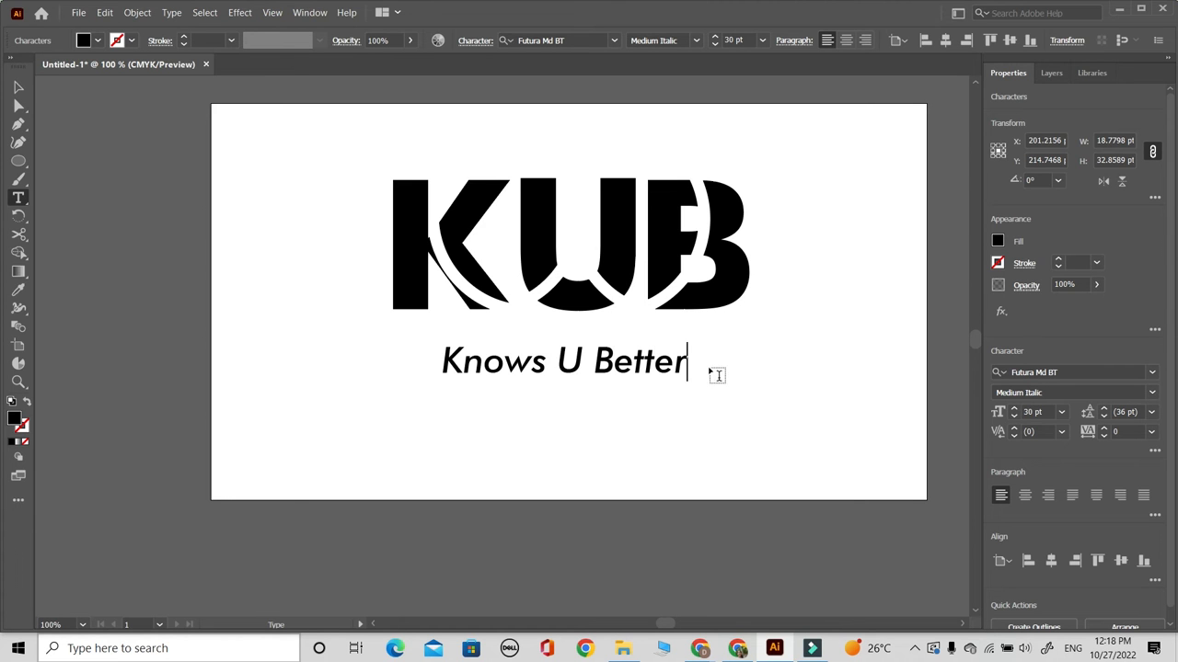
Move the tagline closer to the letters, enlarge it to 35 pt and centre it beneath KUB
{"action": "left_click", "coordinate": [14, 85]}
{"action": "left_click_drag", "start_coordinate": [616, 372], "coordinate": [613, 362]}
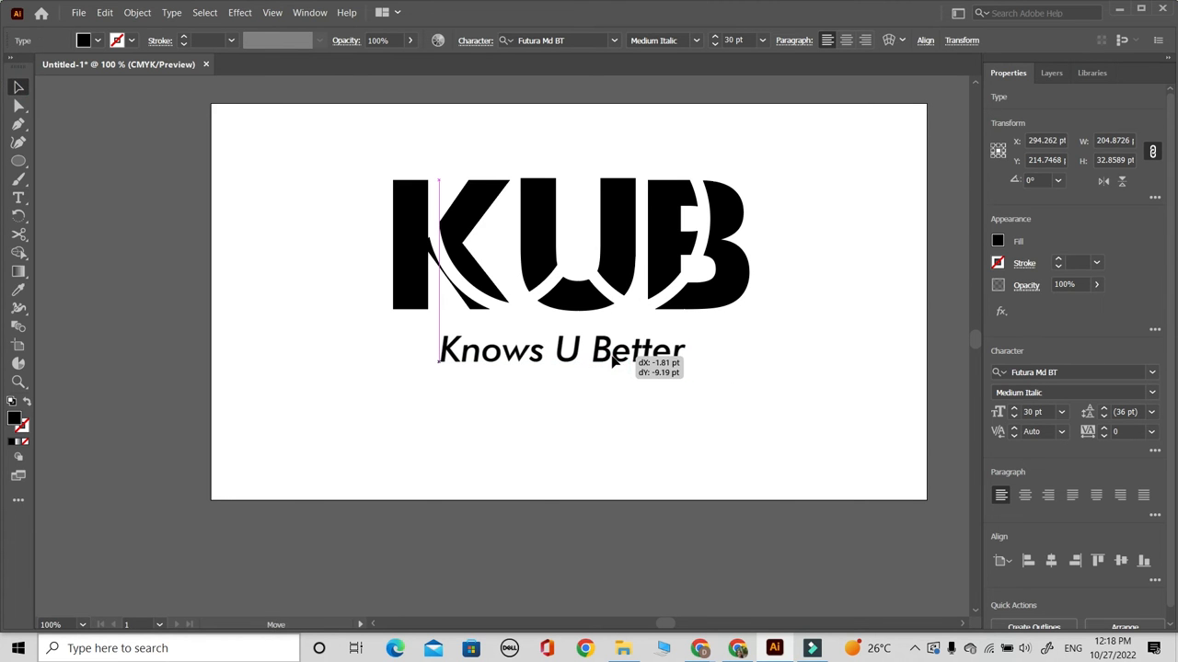
{"action": "left_click", "coordinate": [714, 37]}
{"action": "left_click", "coordinate": [714, 37]}
{"action": "left_click", "coordinate": [714, 37]}
{"action": "left_click", "coordinate": [714, 37]}
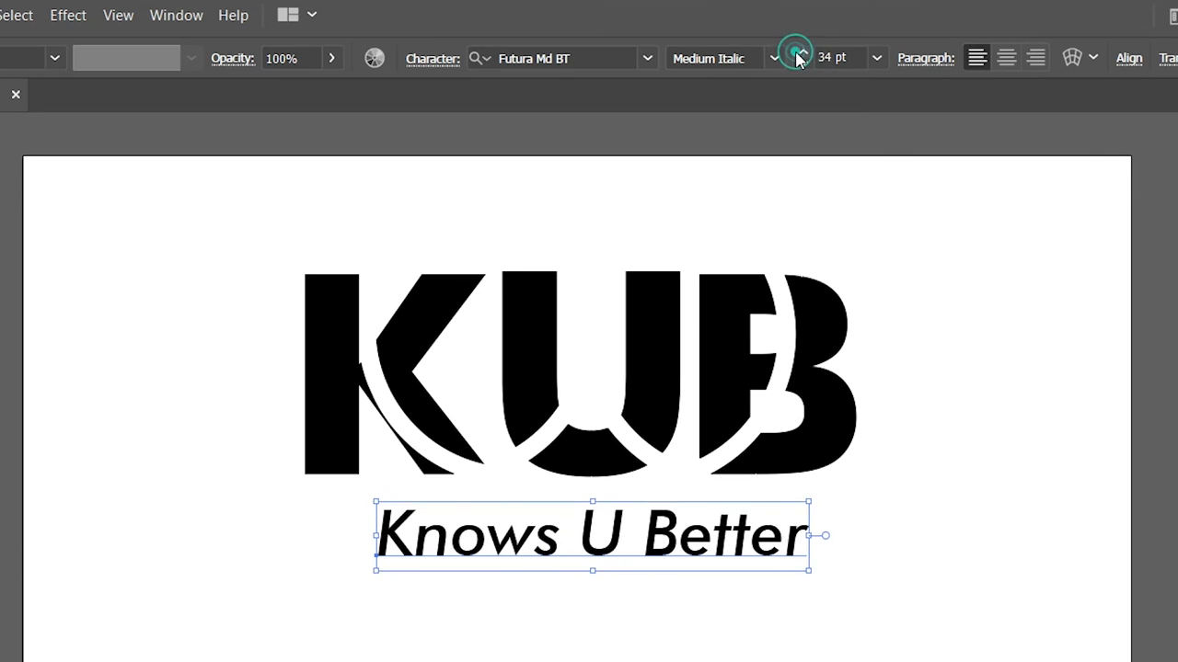
{"action": "left_click", "coordinate": [714, 37]}
{"action": "left_click_drag", "start_coordinate": [589, 370], "coordinate": [573, 366]}
Select the letters and tagline together and move them slightly down the artboard
{"action": "left_click", "coordinate": [576, 445]}
{"action": "left_click_drag", "start_coordinate": [310, 139], "coordinate": [797, 383]}
{"action": "left_click_drag", "start_coordinate": [686, 362], "coordinate": [688, 378]}
{"action": "left_click", "coordinate": [692, 398]}
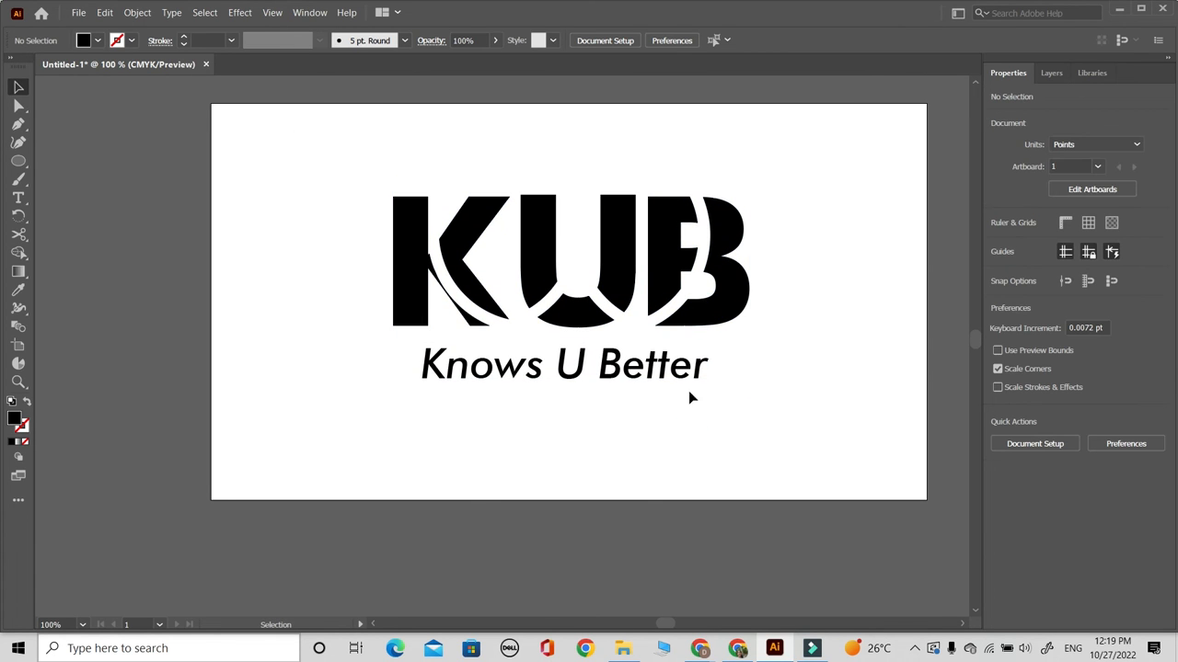
Fill the K and the B with the same red-orange swatch
{"action": "left_click", "coordinate": [490, 213]}
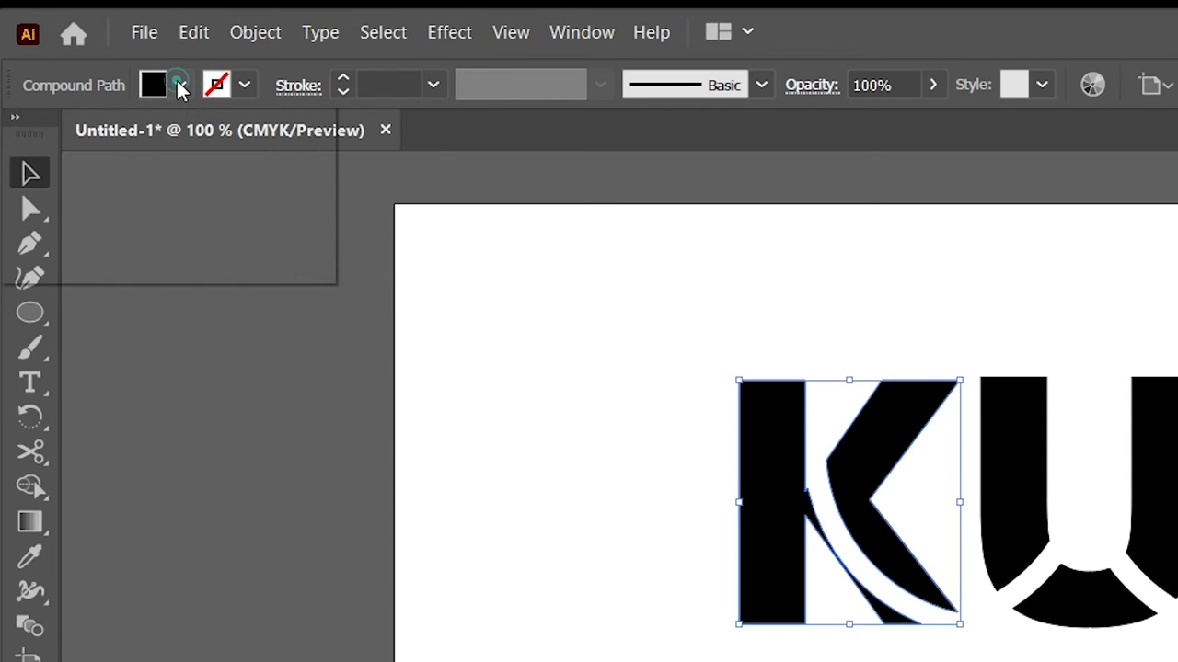
{"action": "left_click", "coordinate": [97, 41]}
{"action": "left_click", "coordinate": [138, 68]}
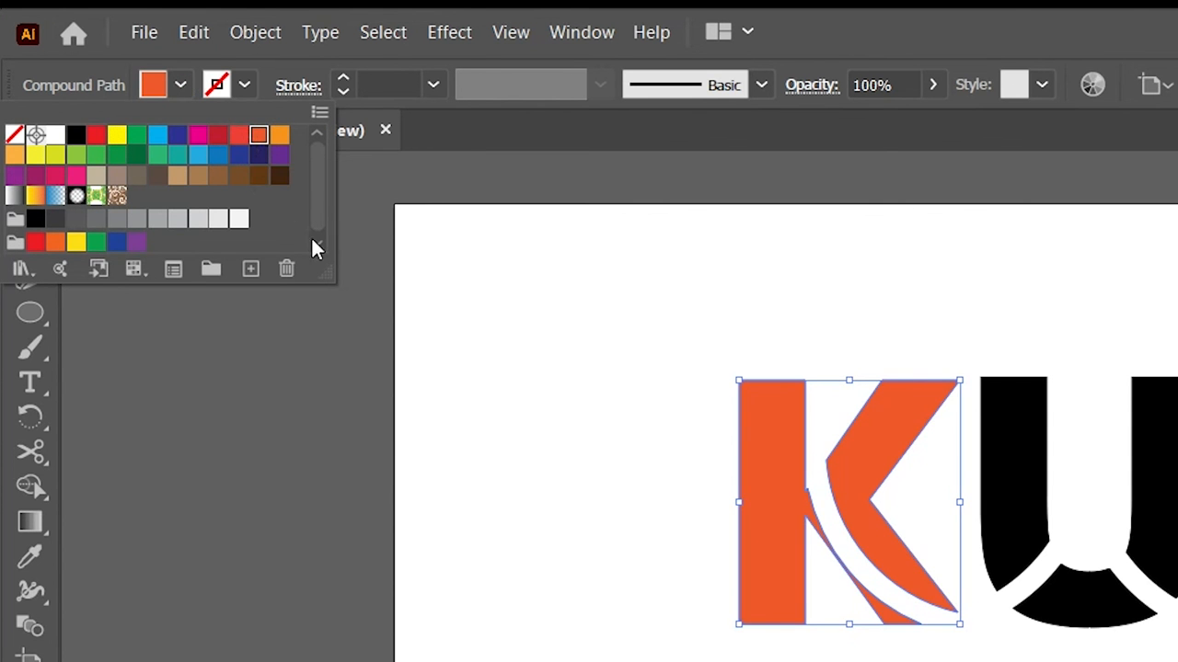
{"action": "left_click", "coordinate": [494, 411]}
{"action": "left_click", "coordinate": [679, 244]}
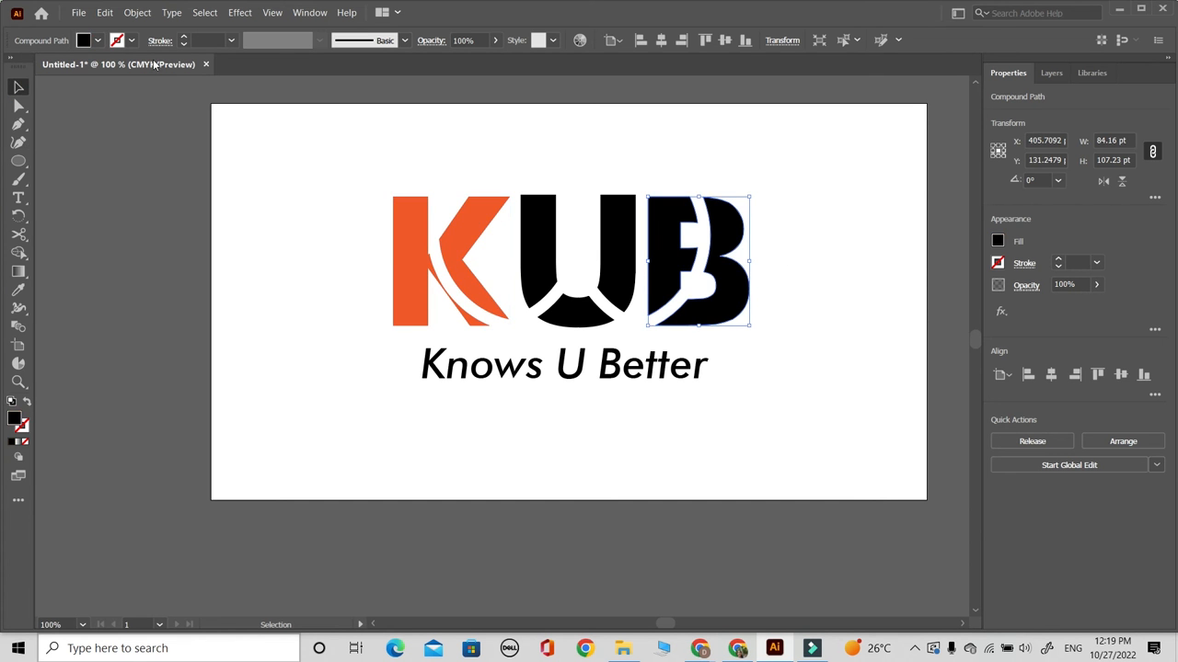
{"action": "left_click", "coordinate": [98, 40]}
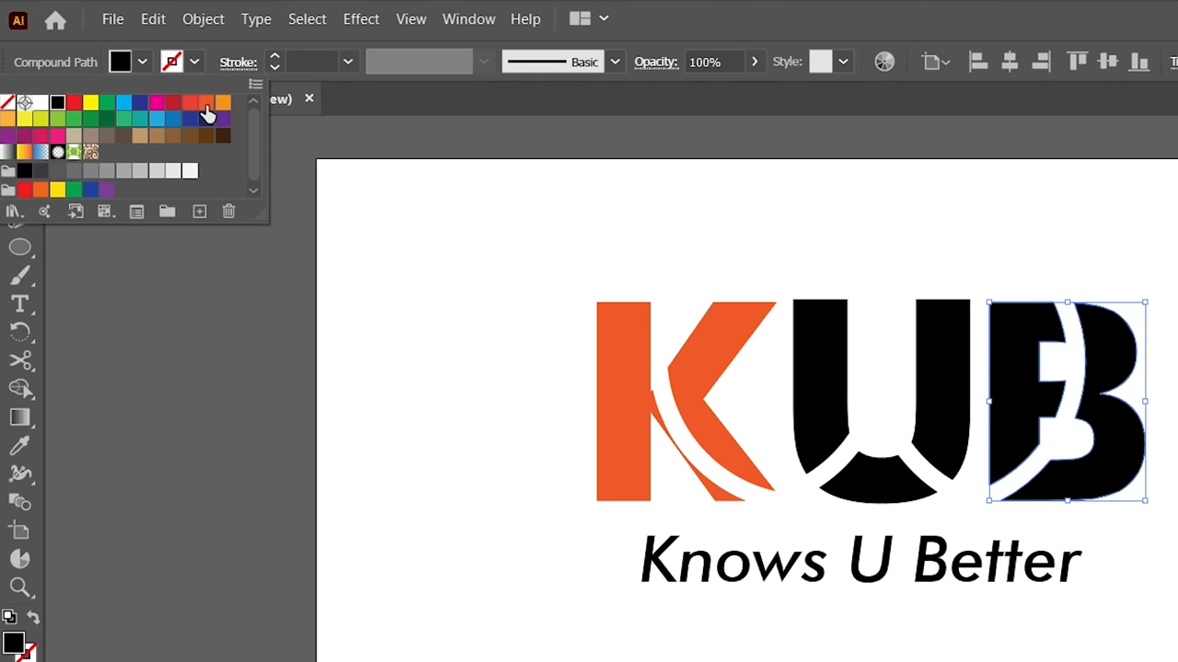
{"action": "left_click", "coordinate": [206, 112]}
{"action": "left_click", "coordinate": [380, 274]}
Fill the U with the dark grey swatch C=0 M=0 Y=0 K=90
{"action": "left_click", "coordinate": [820, 336]}
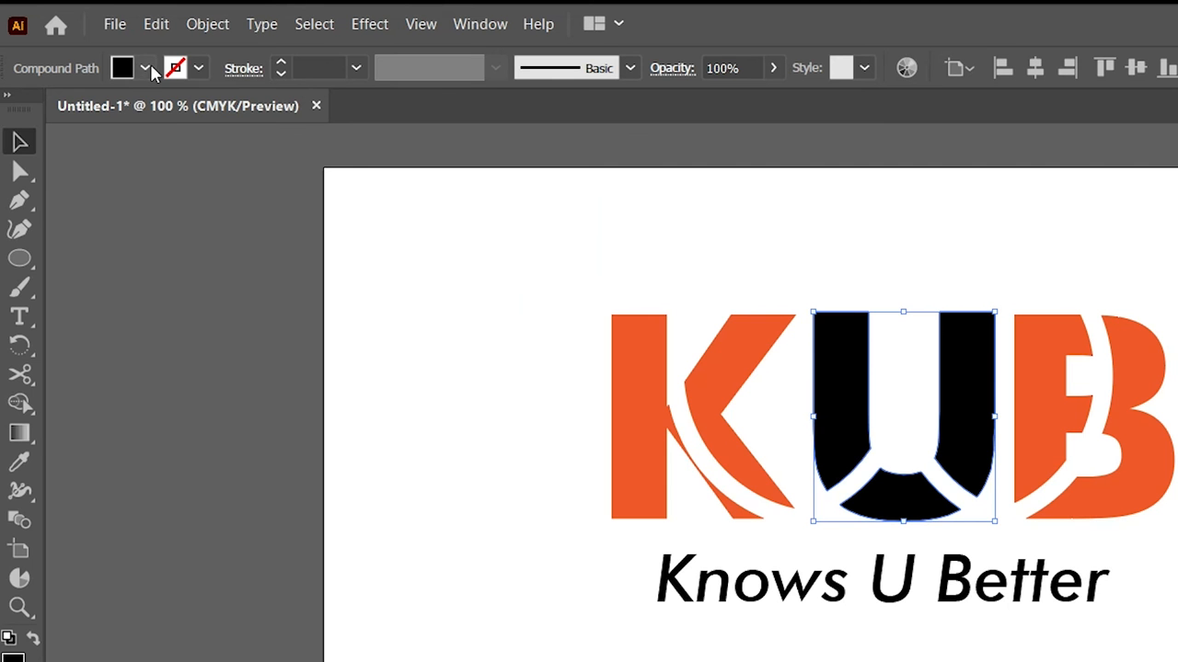
{"action": "left_click", "coordinate": [151, 68]}
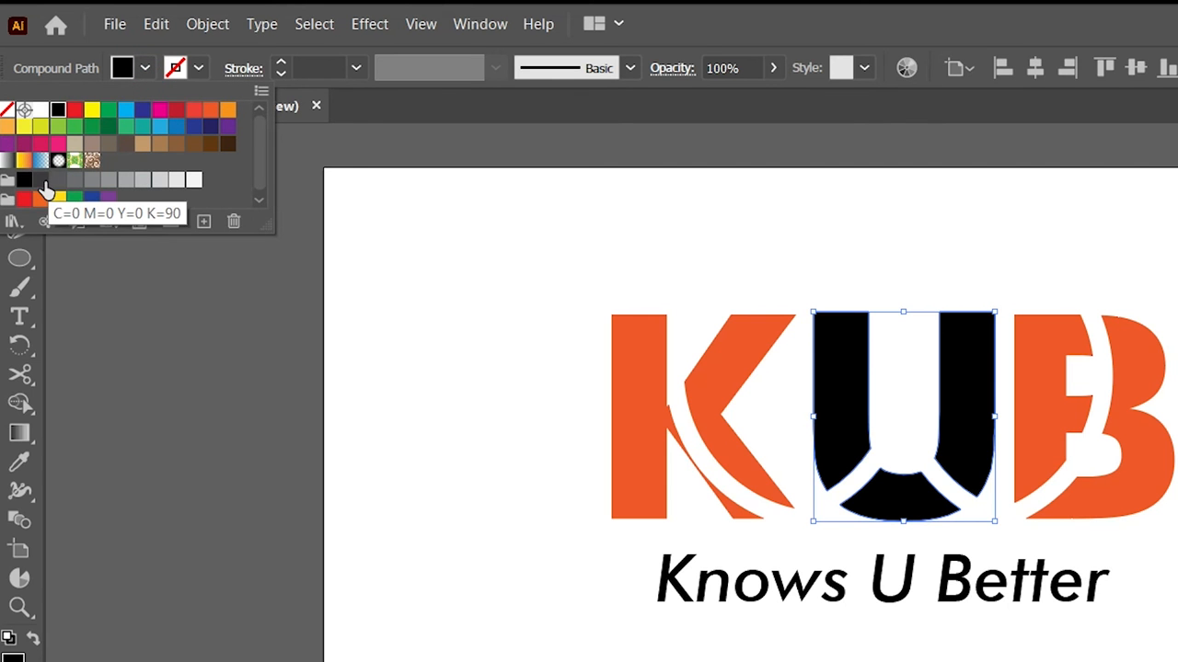
{"action": "left_click", "coordinate": [42, 180]}
{"action": "left_click", "coordinate": [441, 335]}
Fill the "Knows U Better" tagline with the same dark grey swatch as the U
{"action": "left_click", "coordinate": [846, 581]}
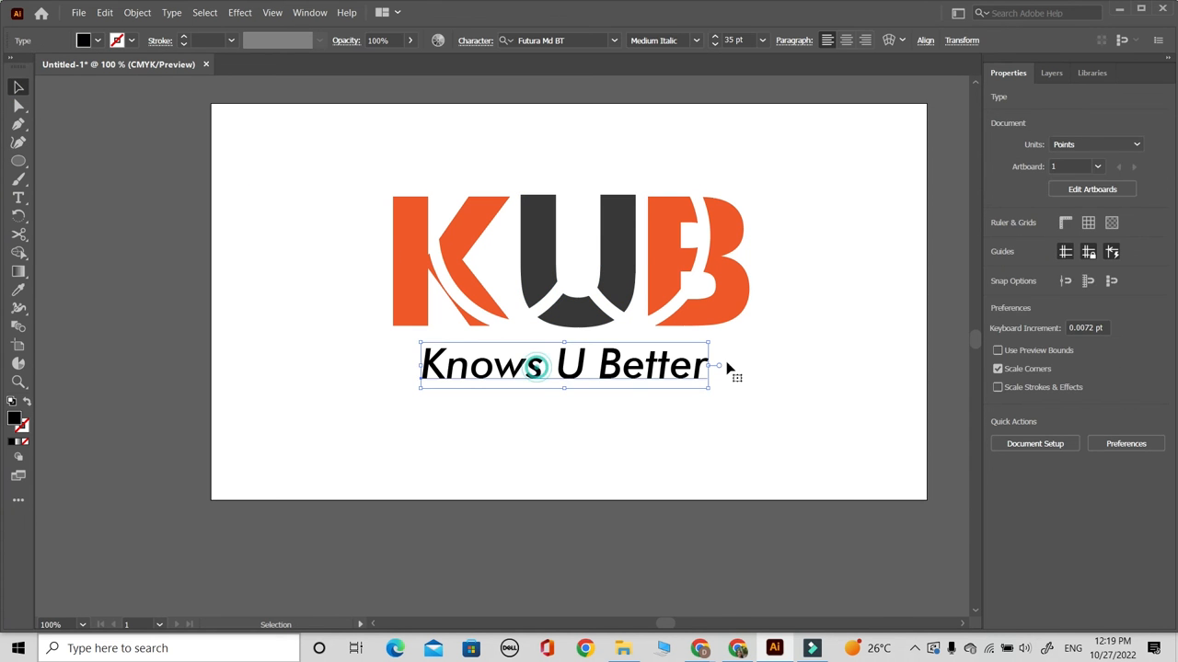
{"action": "left_click", "coordinate": [144, 68]}
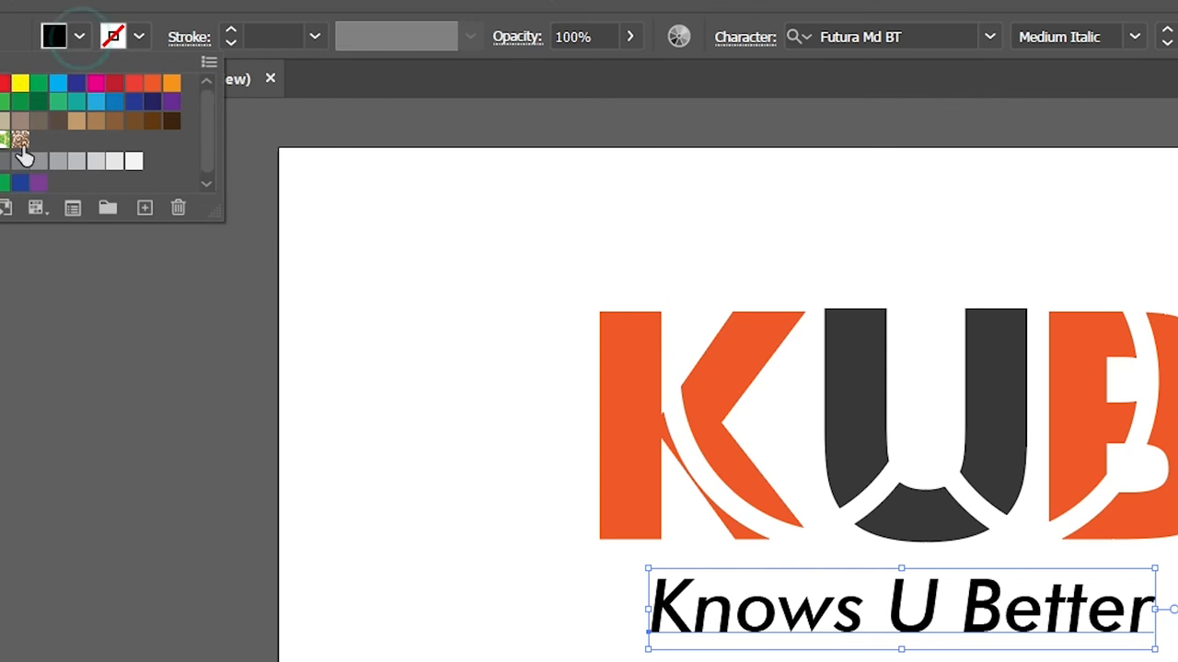
{"action": "left_click", "coordinate": [23, 158]}
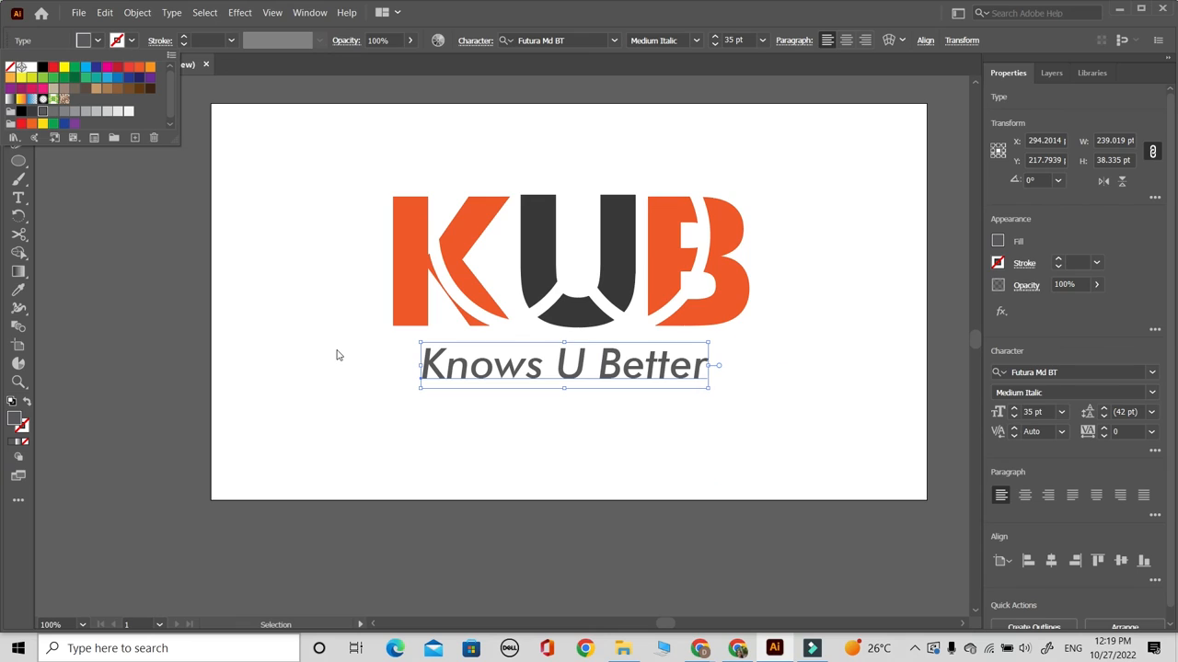
{"action": "left_click", "coordinate": [26, 111]}
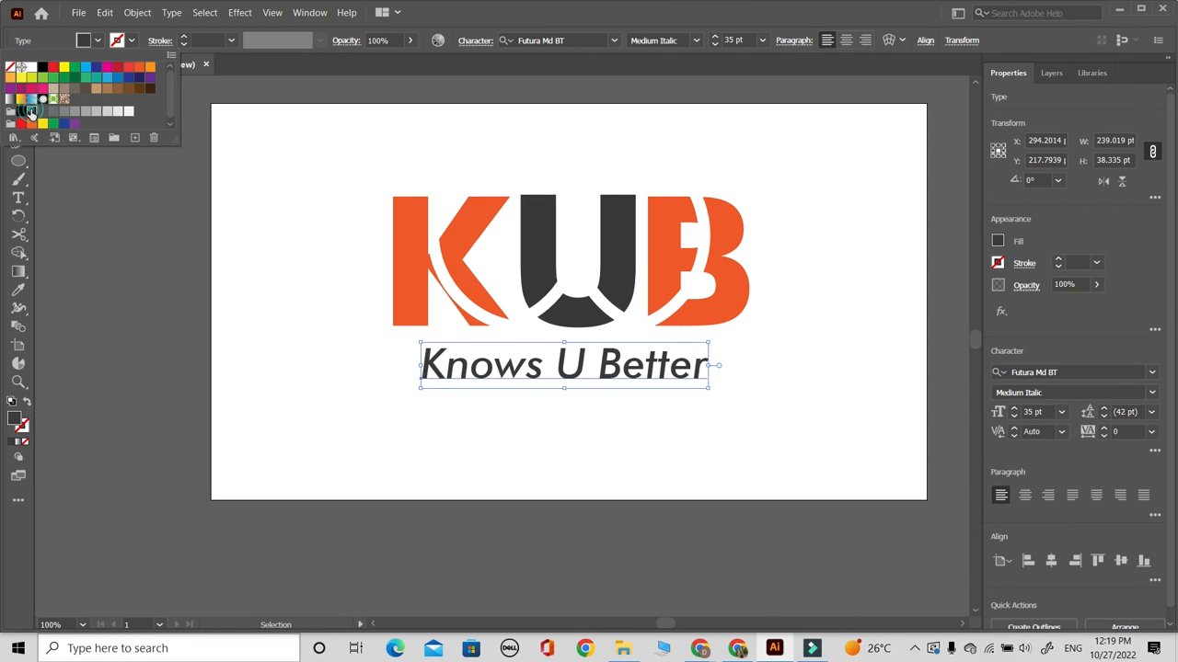
{"action": "left_click", "coordinate": [318, 307]}
{"action": "left_click", "coordinate": [527, 287]}
{"action": "left_click", "coordinate": [95, 41]}
{"action": "left_click", "coordinate": [95, 40]}
{"action": "left_click", "coordinate": [310, 353]}
Select the whole logo with its tagline and nudge it slightly down and left on the artboard
{"action": "left_click_drag", "start_coordinate": [289, 130], "coordinate": [863, 488]}
{"action": "left_click_drag", "start_coordinate": [687, 317], "coordinate": [684, 322]}
{"action": "left_click", "coordinate": [674, 457]}
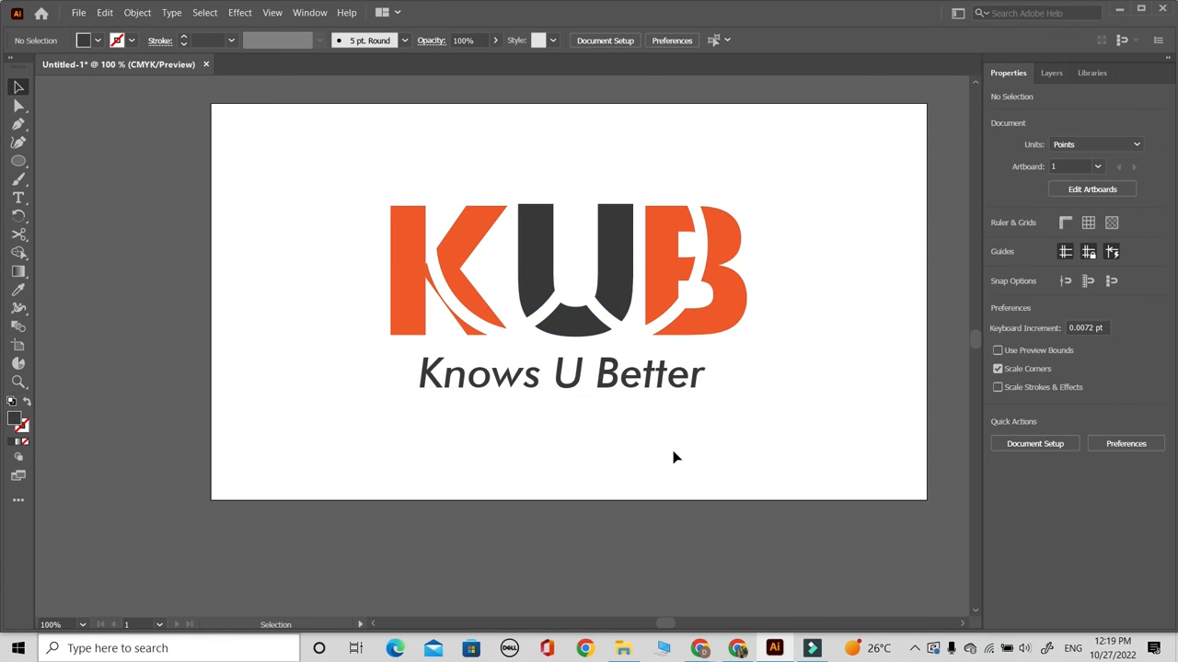